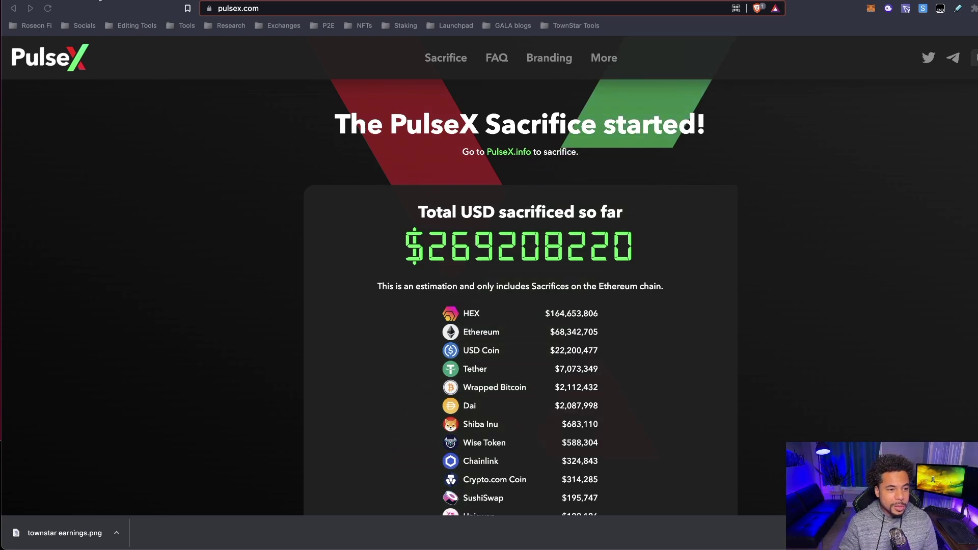
Switch from the PulseX sacrifice totals tab to the TradingView HEX/USDT daily chart.
key(ctrl+Tab)
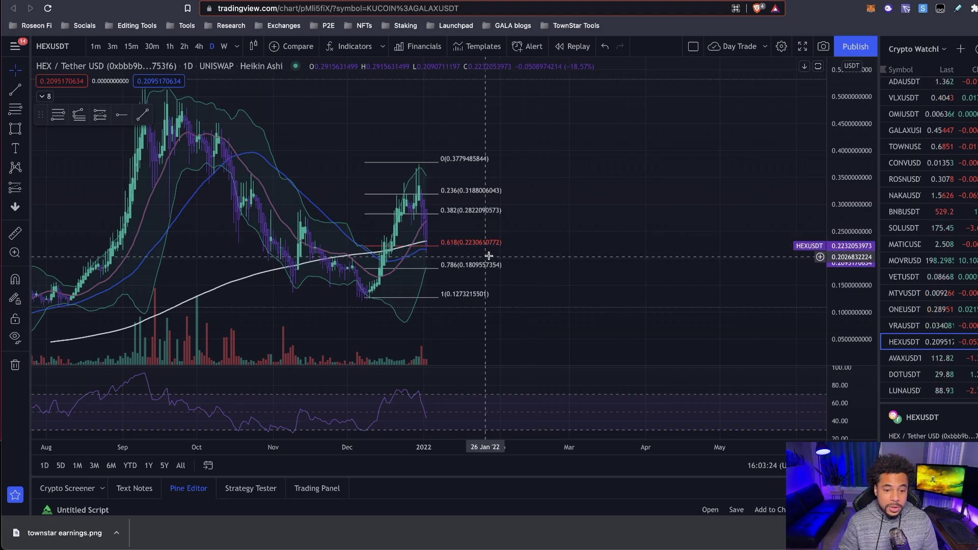
Zoom and pan the HEX/USDT chart, change it to 4-hour candles, then move to CoinGecko's price list.
scroll(525, 248, up, 3)
scroll(525, 249, left, 5)
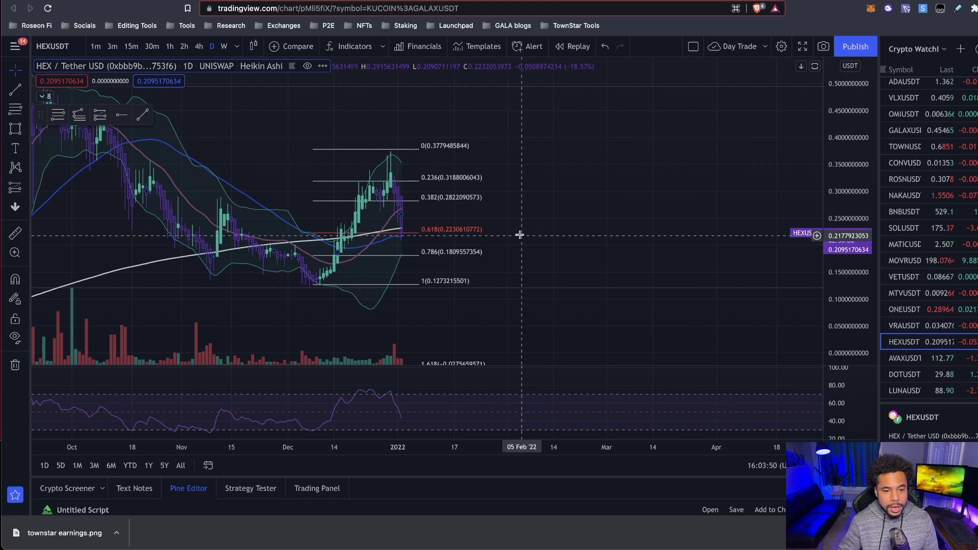
click(199, 46)
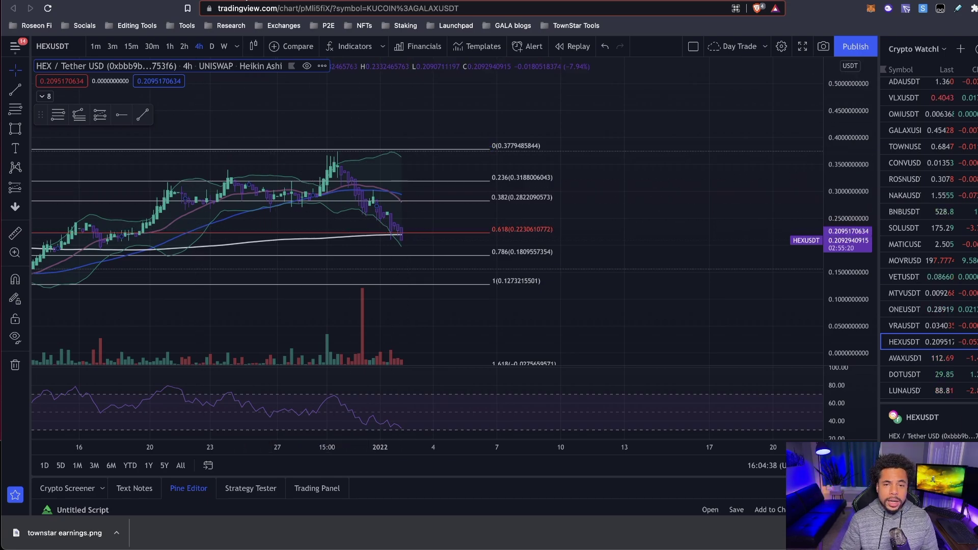
key(ctrl+Tab)
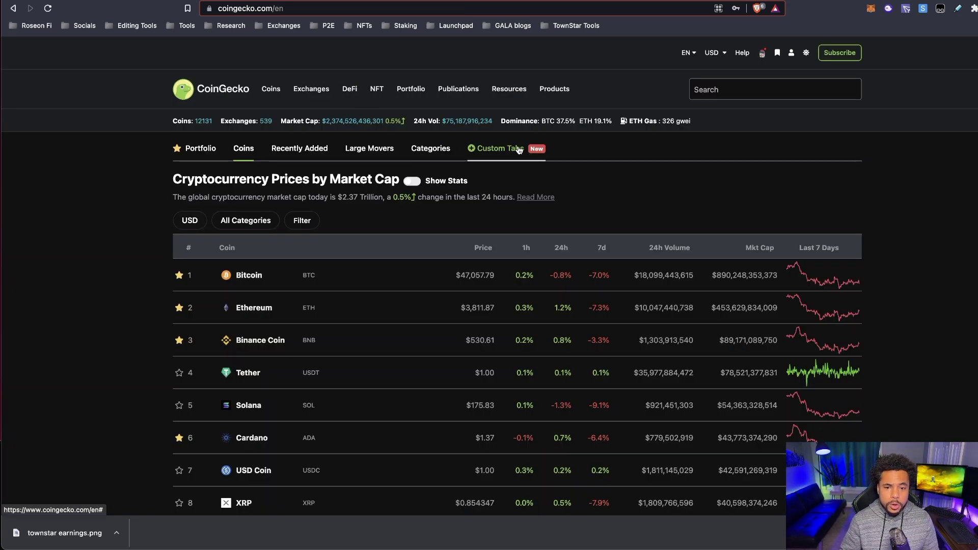
Search CoinGecko for 'hex', copy HEX's Ethereum contract address, and return to Uniswap's ETH-to-HEX swap.
click(746, 89)
text(he)
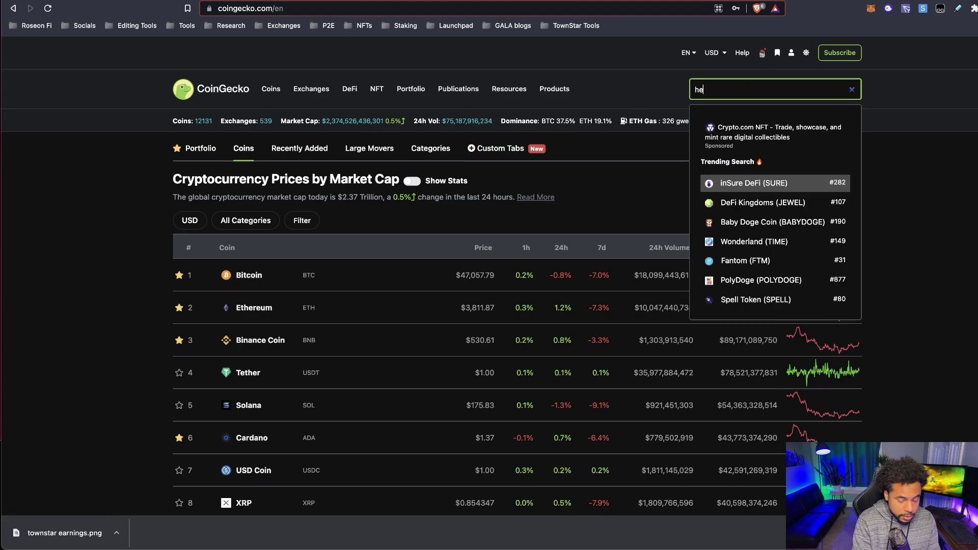
text(x)
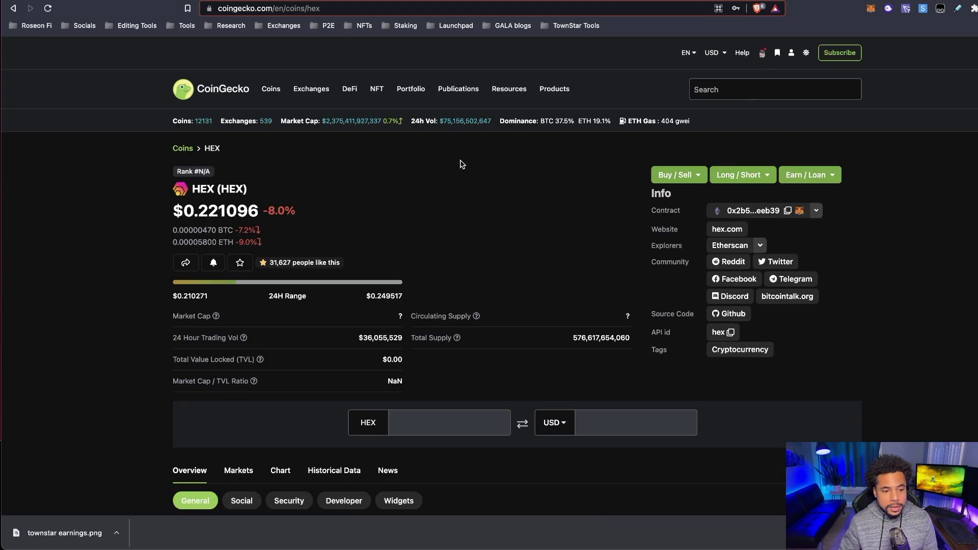
scroll(168, 194, down, 2)
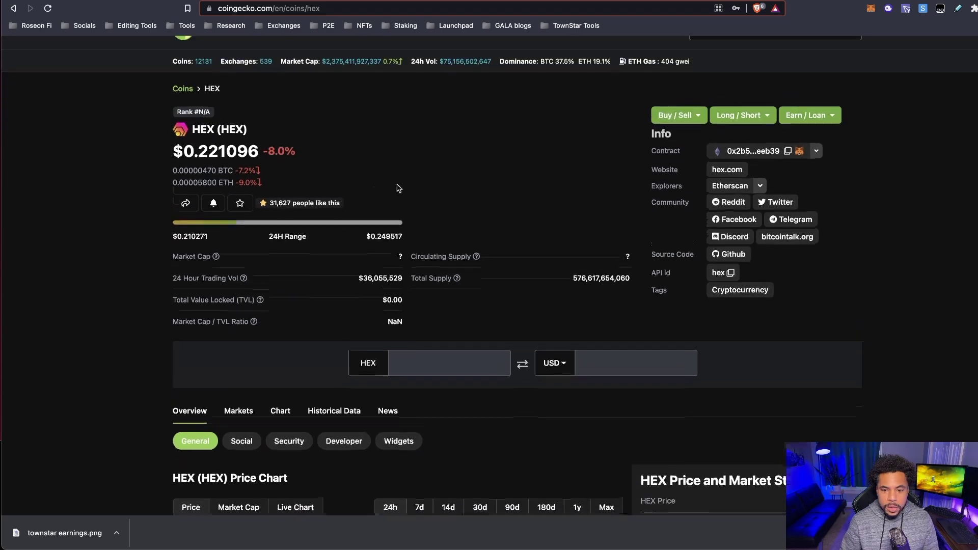
click(816, 159)
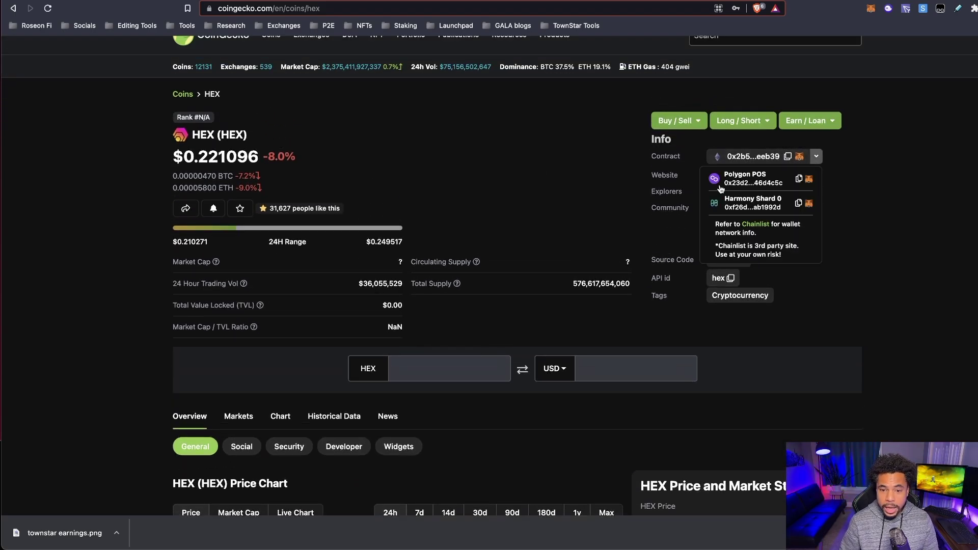
click(816, 156)
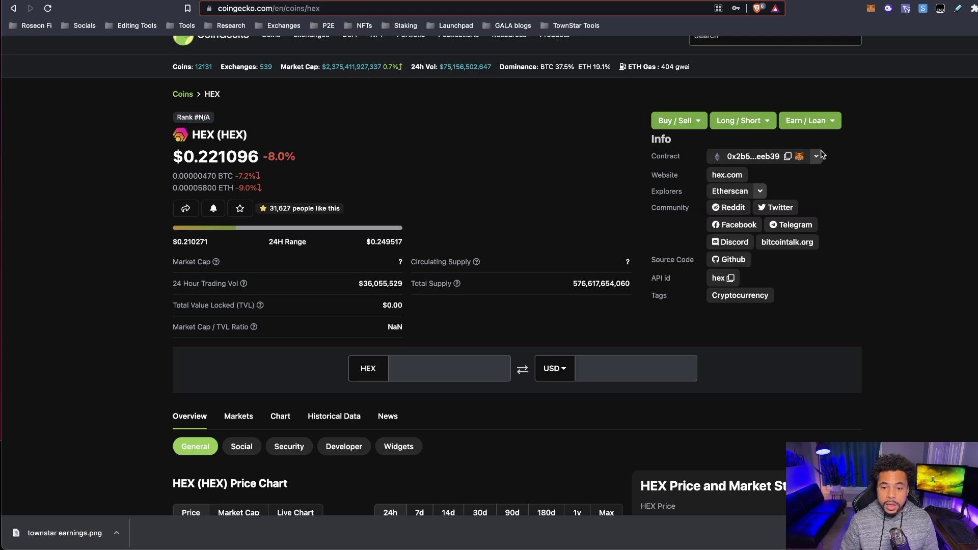
click(788, 156)
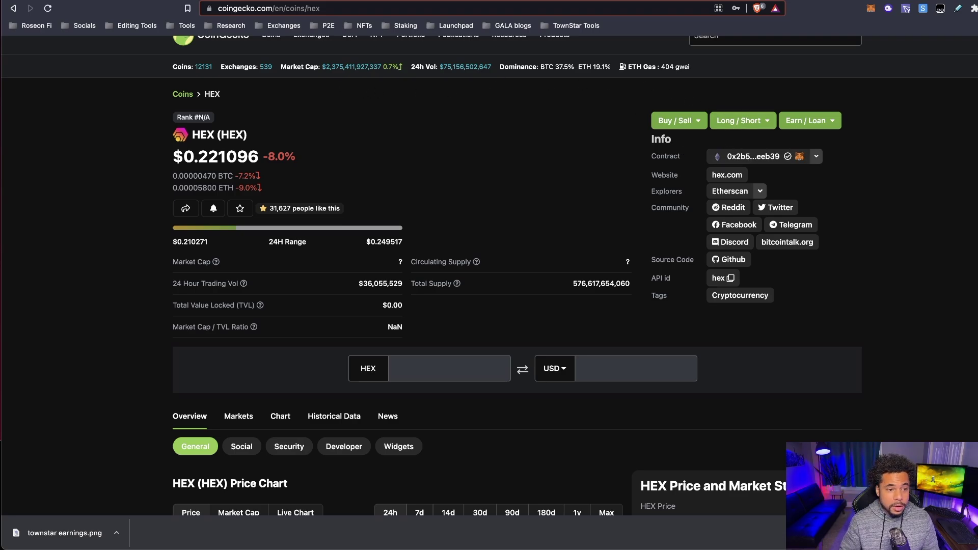
key(ctrl+Tab)
click(347, 124)
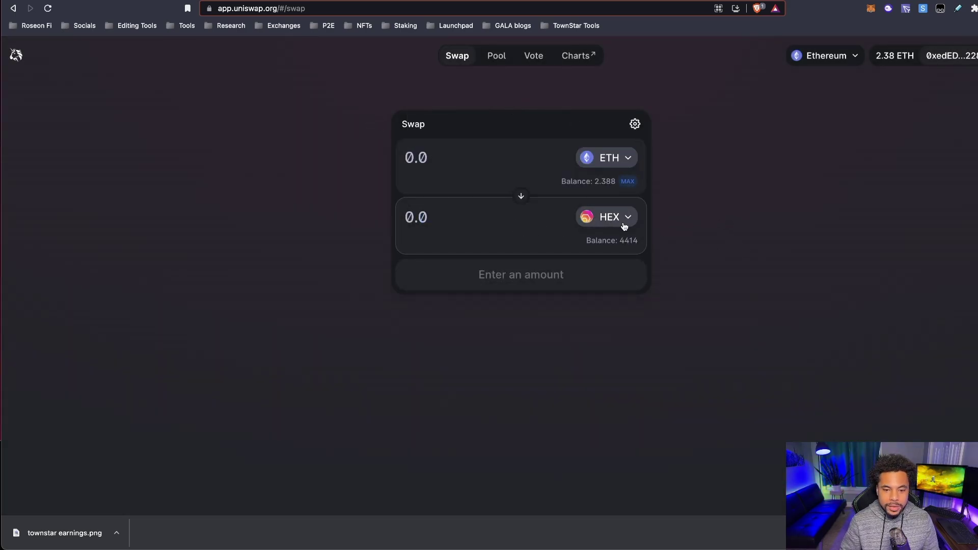
Select HEX as the token to receive by pasting its contract address, reloading Uniswap once.
click(603, 219)
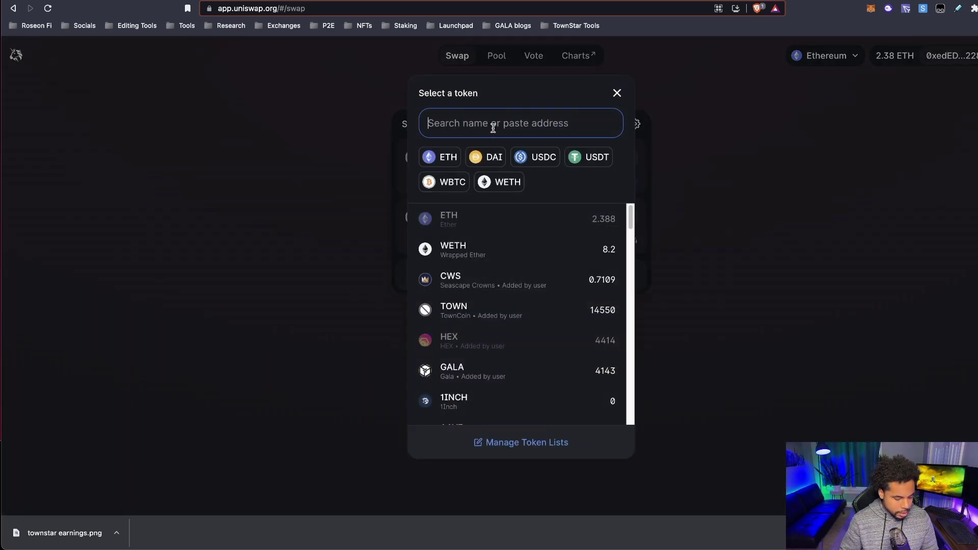
key(super+v)
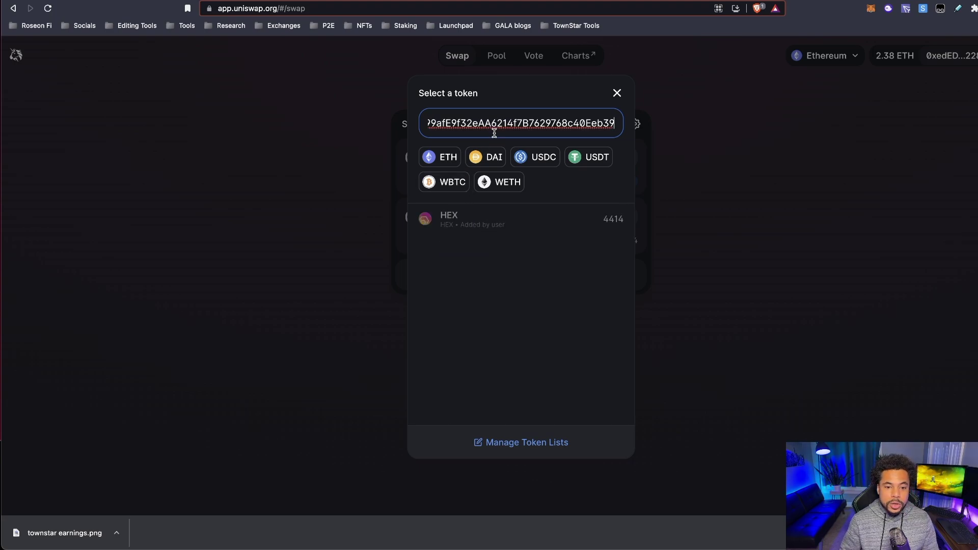
click(617, 94)
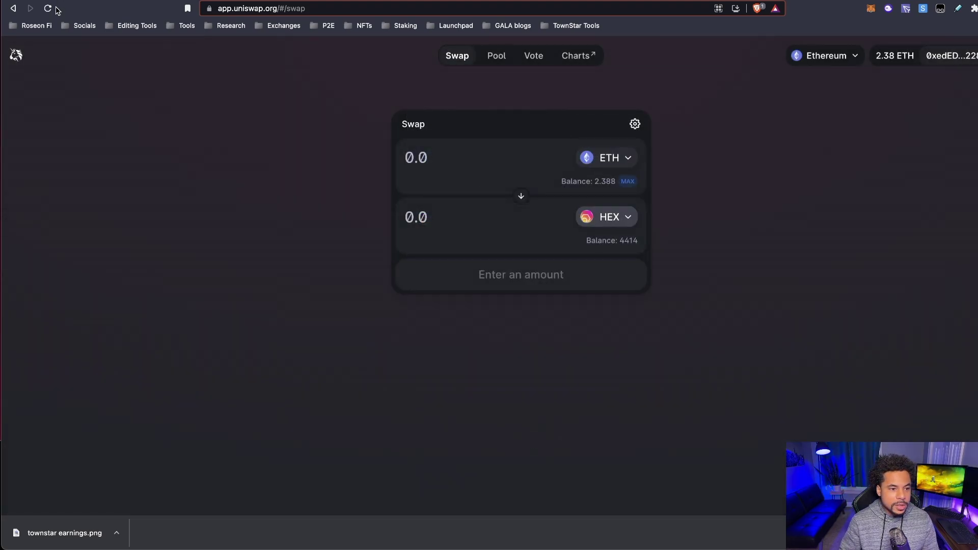
click(53, 9)
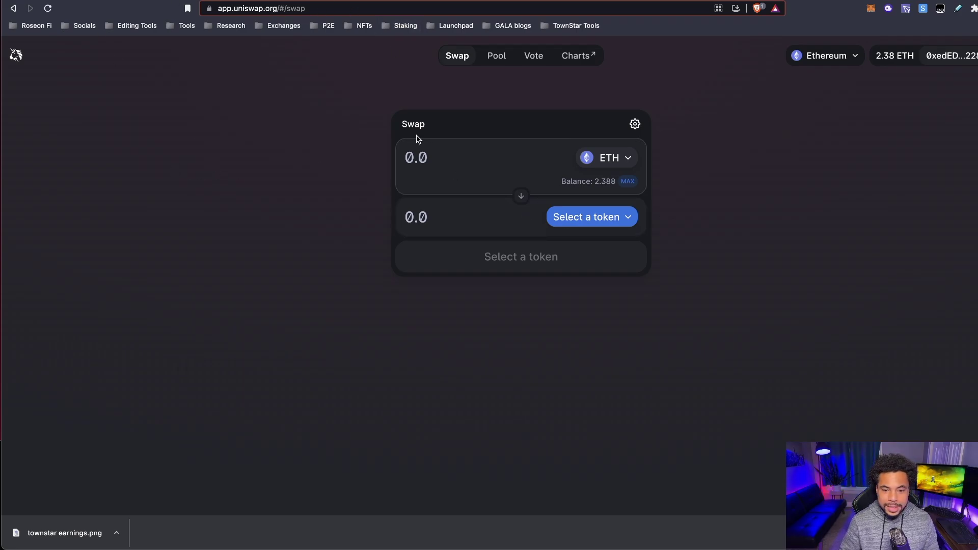
click(584, 216)
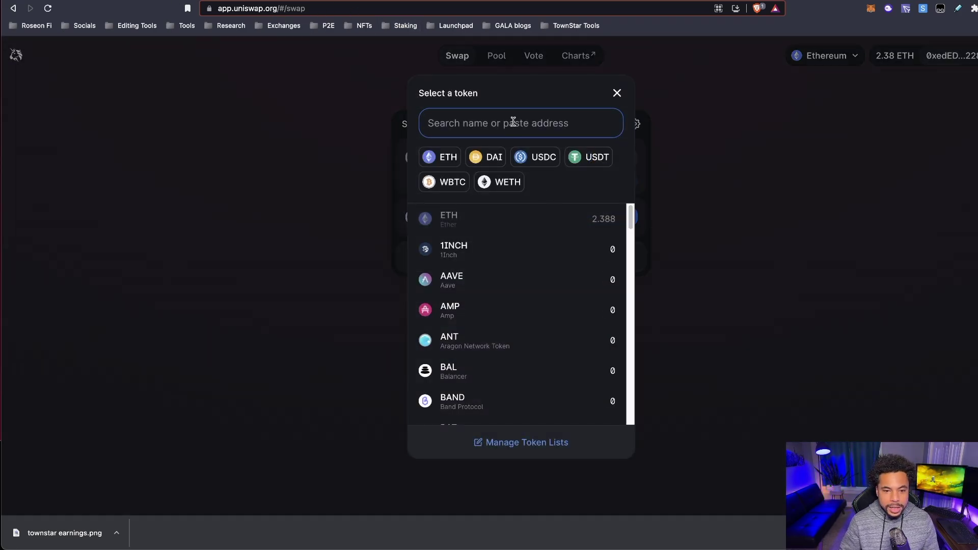
key(super+v)
click(489, 218)
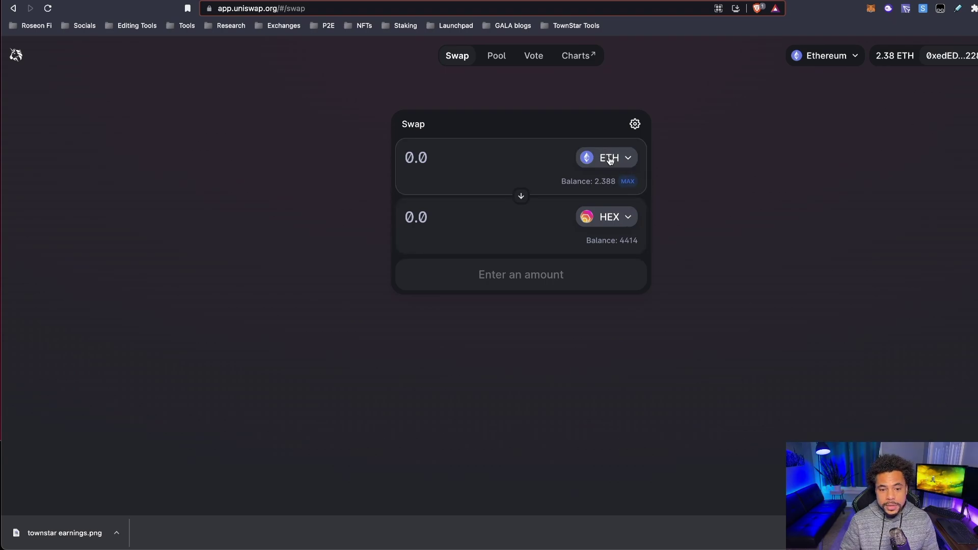
Enter 0.3 ETH to spend, quoting about 5202.08 HEX, and check the slippage settings.
click(450, 157)
text(.3)
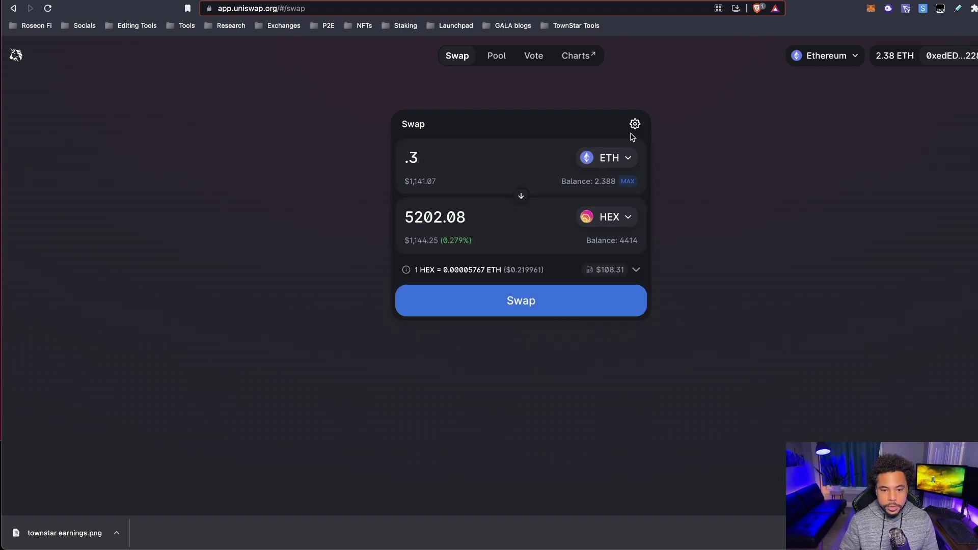
click(634, 124)
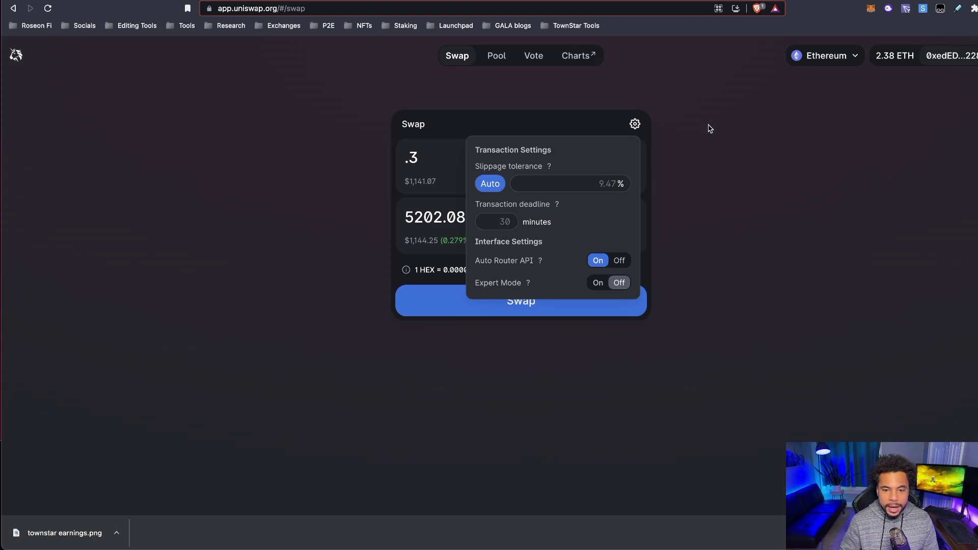
click(709, 129)
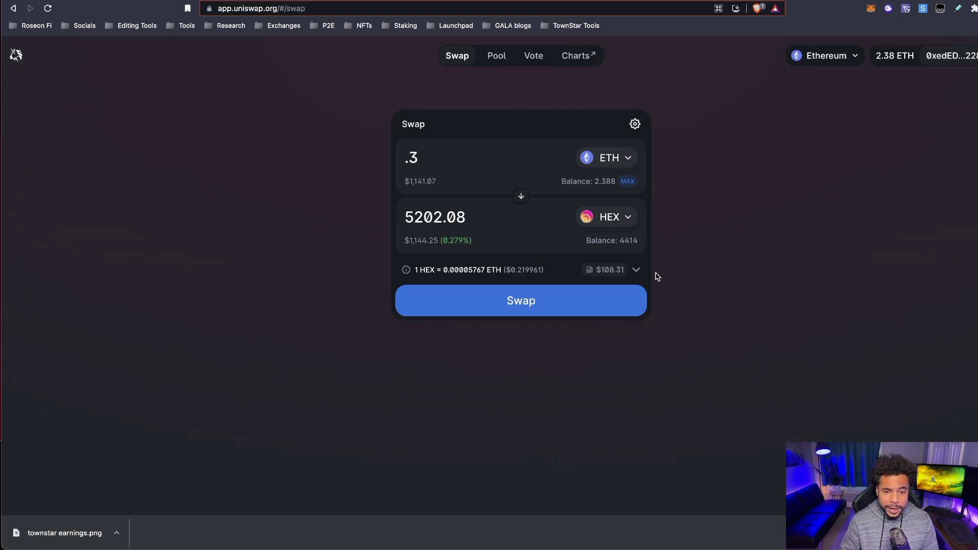
mouse_move(623, 275)
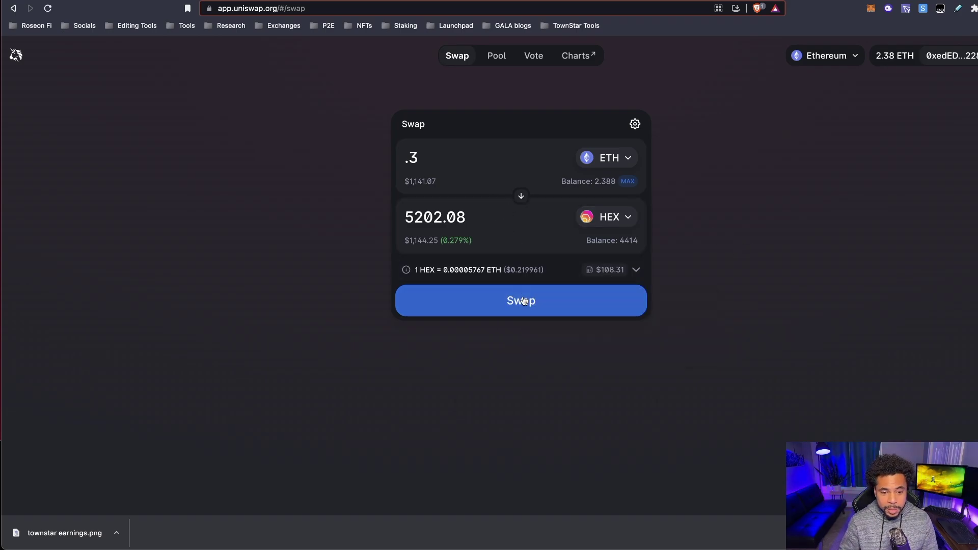
click(512, 305)
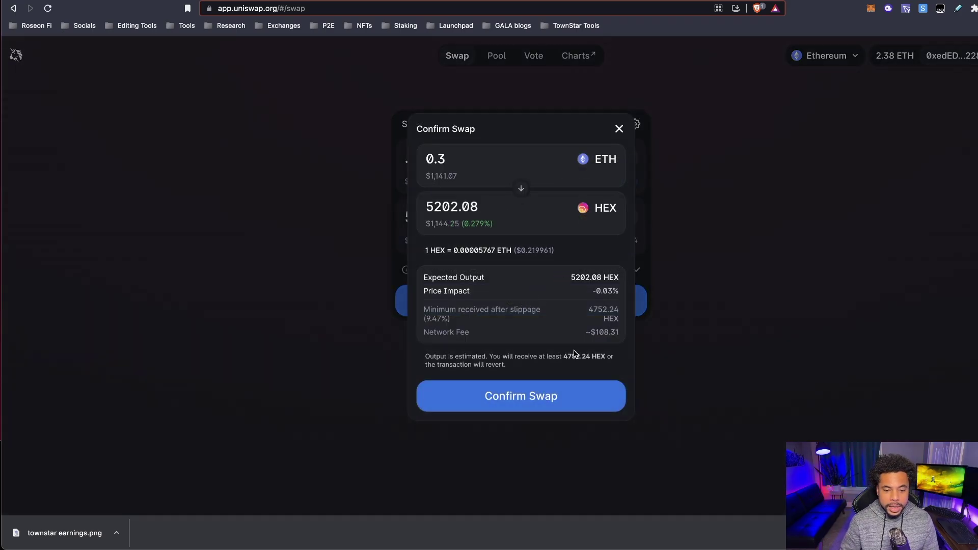
click(525, 397)
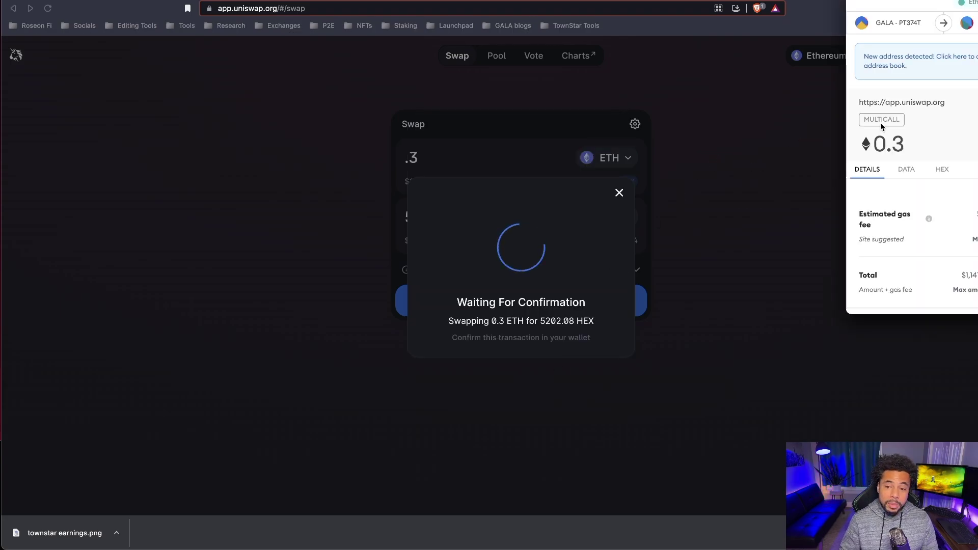
scroll(947, 199, down, 1)
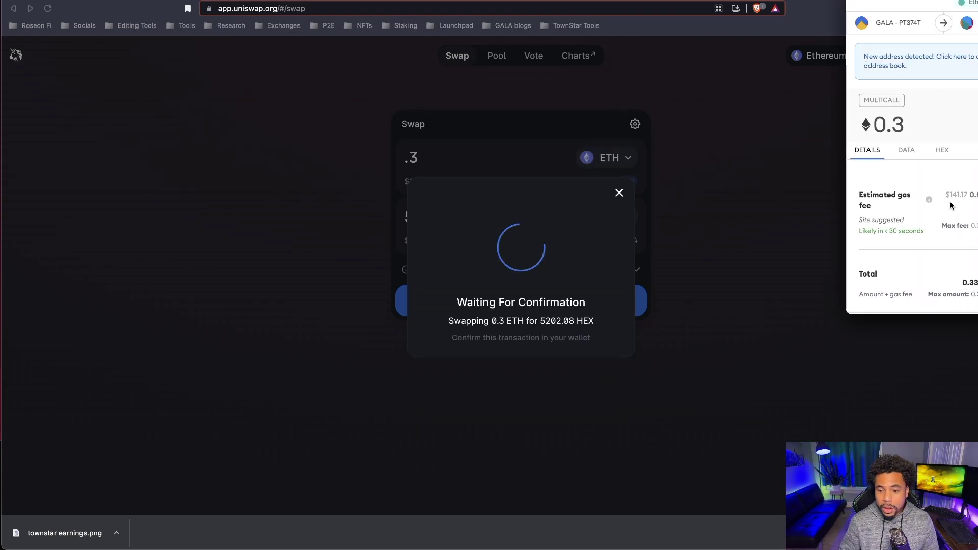
scroll(950, 205, down, 2)
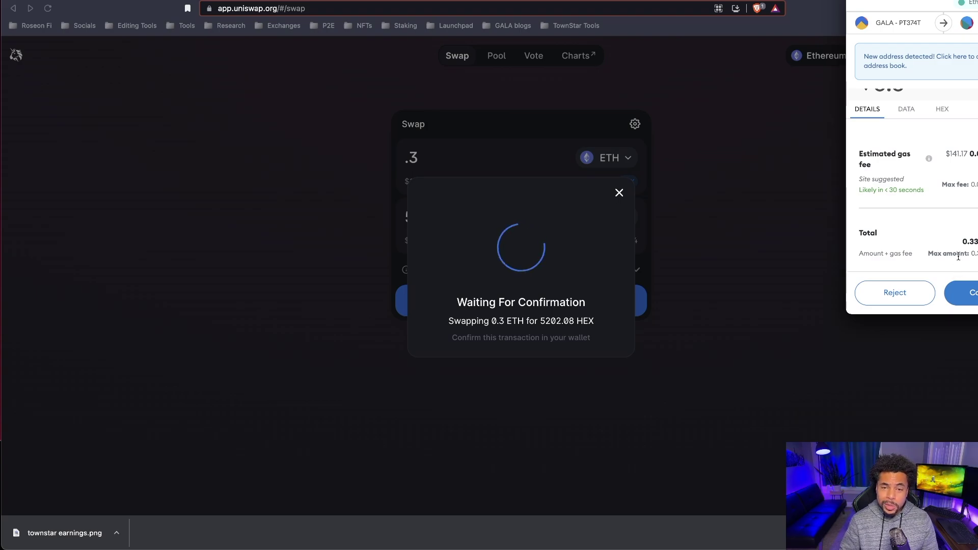
click(896, 292)
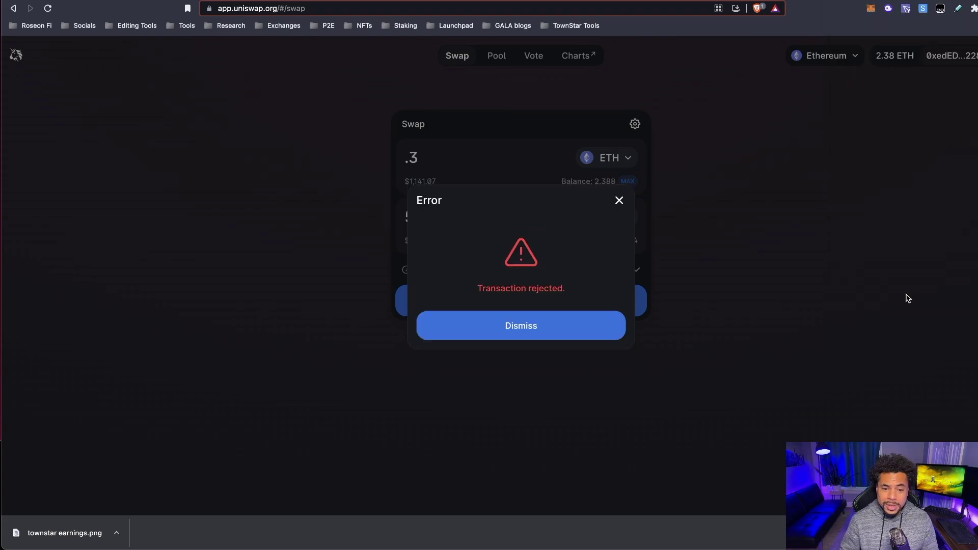
click(618, 202)
double_click(402, 155)
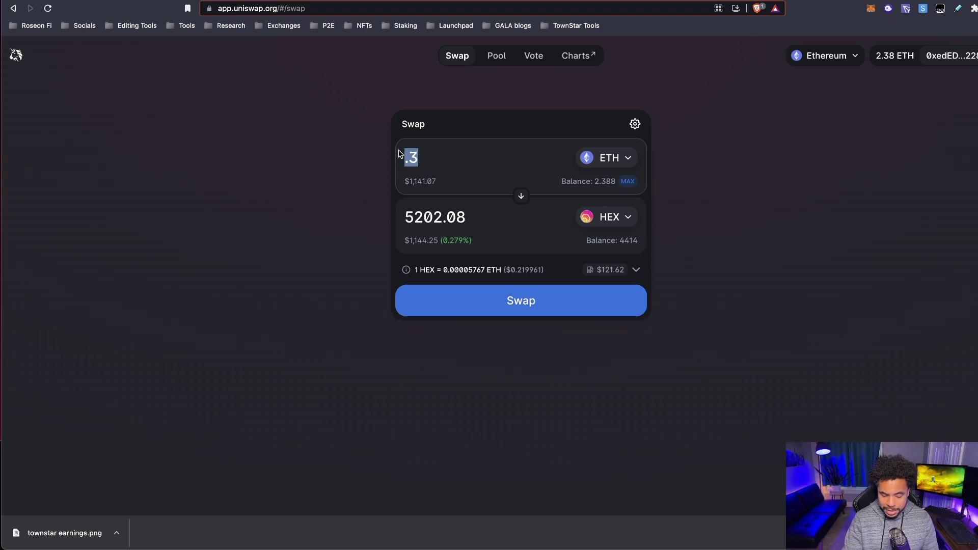
Change the amount to 0.05 ETH, submit the swap, then reject it in the wallet.
key(BackSpace)
text(.05)
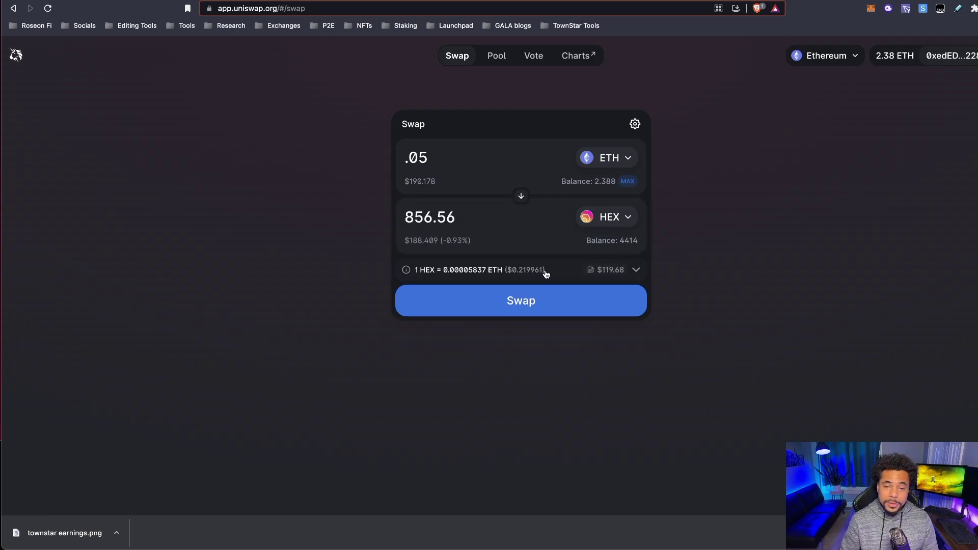
click(541, 303)
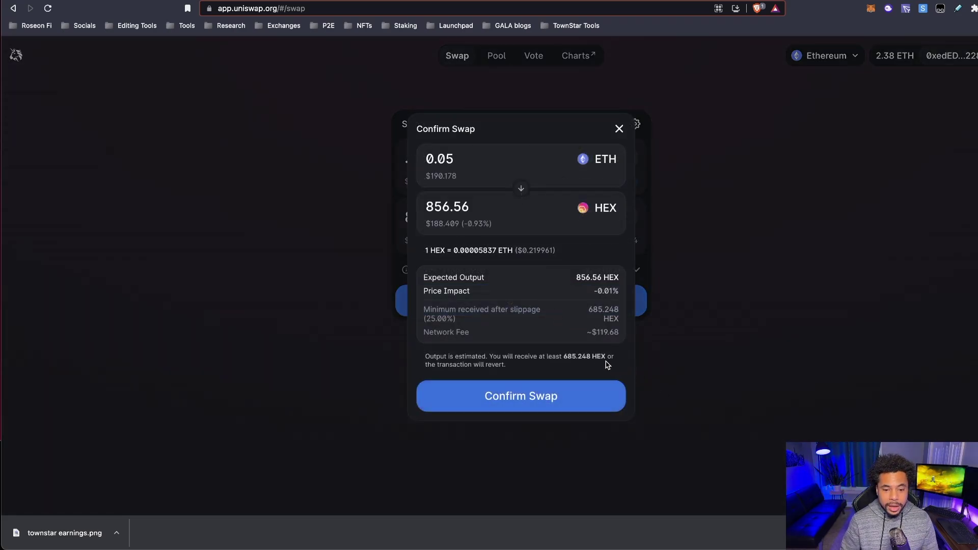
click(563, 400)
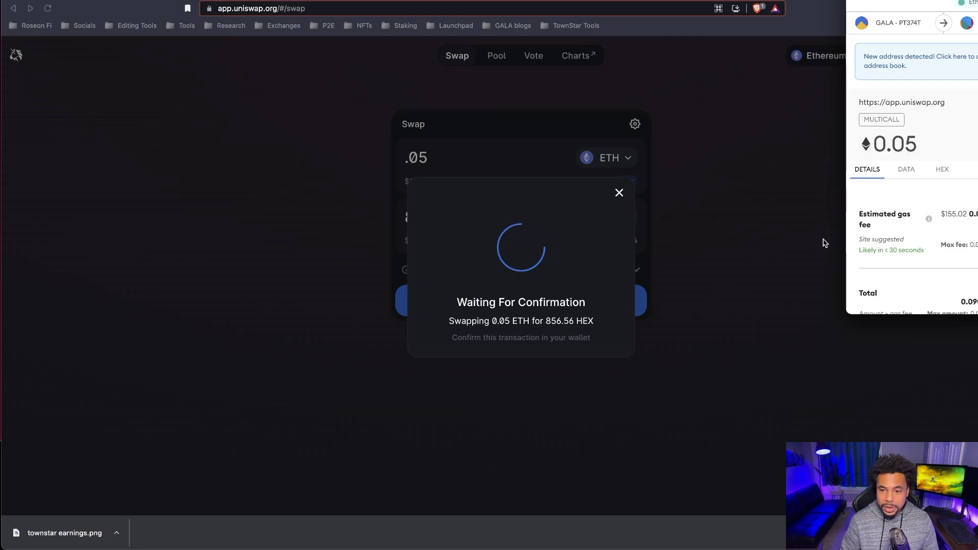
scroll(922, 229, down, 3)
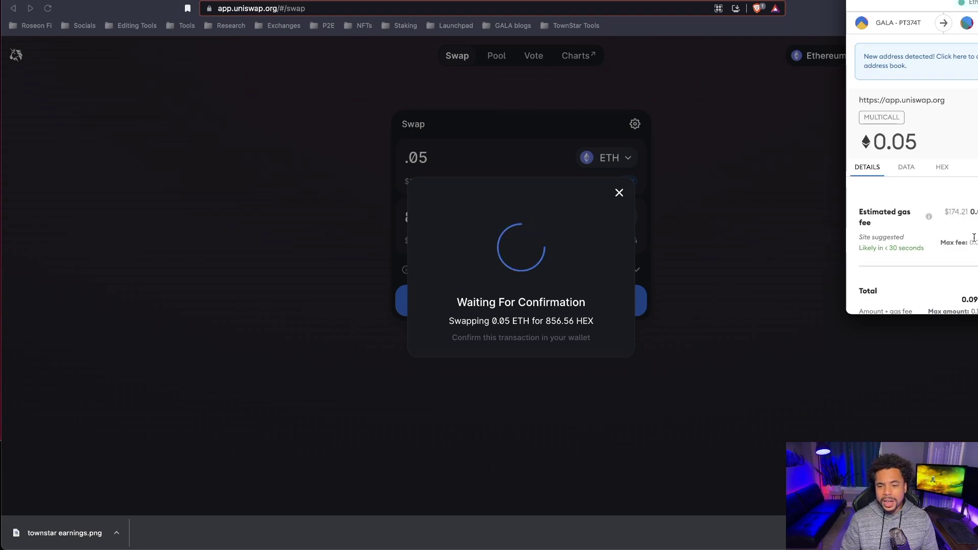
click(892, 291)
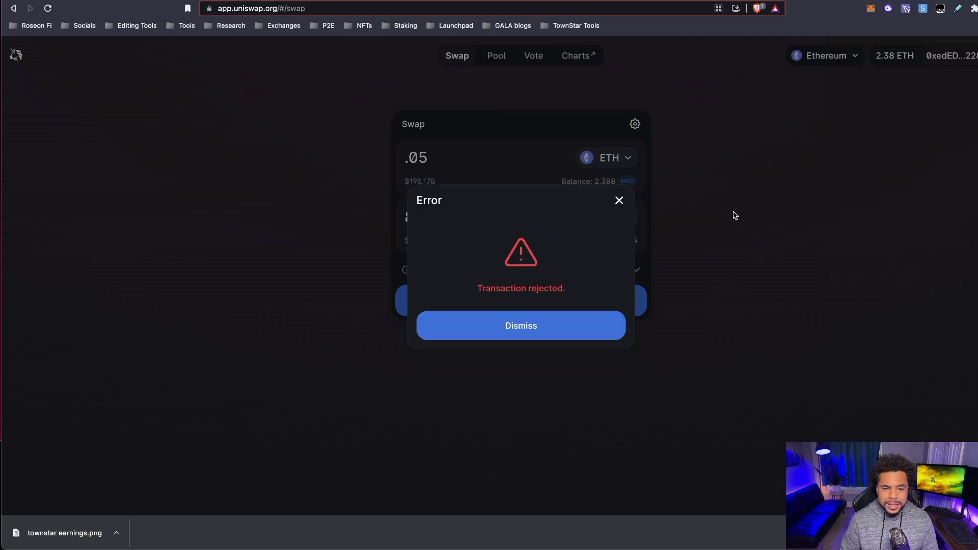
click(617, 202)
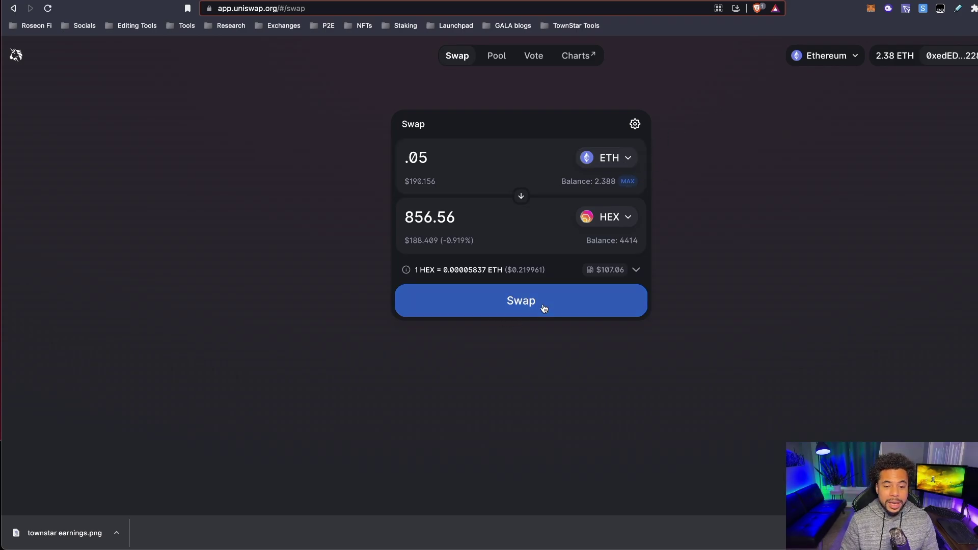
Submit the 0.05 ETH swap again, close the wallet and waiting notices, and go to PulseX.
click(544, 308)
click(555, 398)
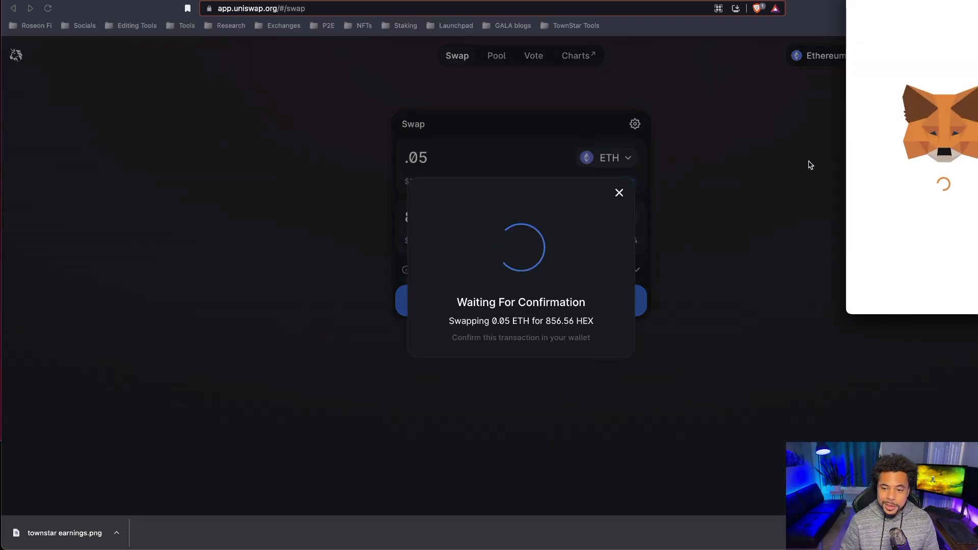
scroll(976, 202, down, 2)
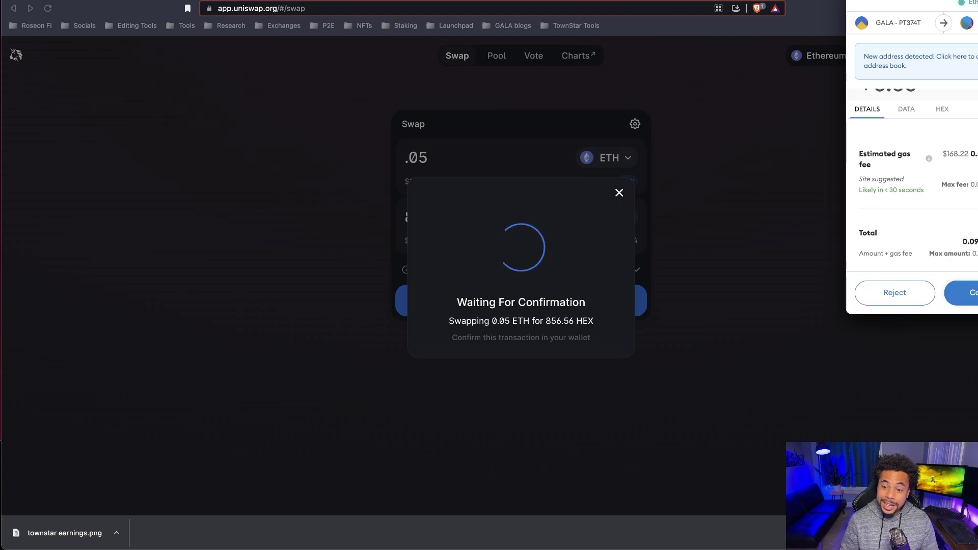
click(795, 199)
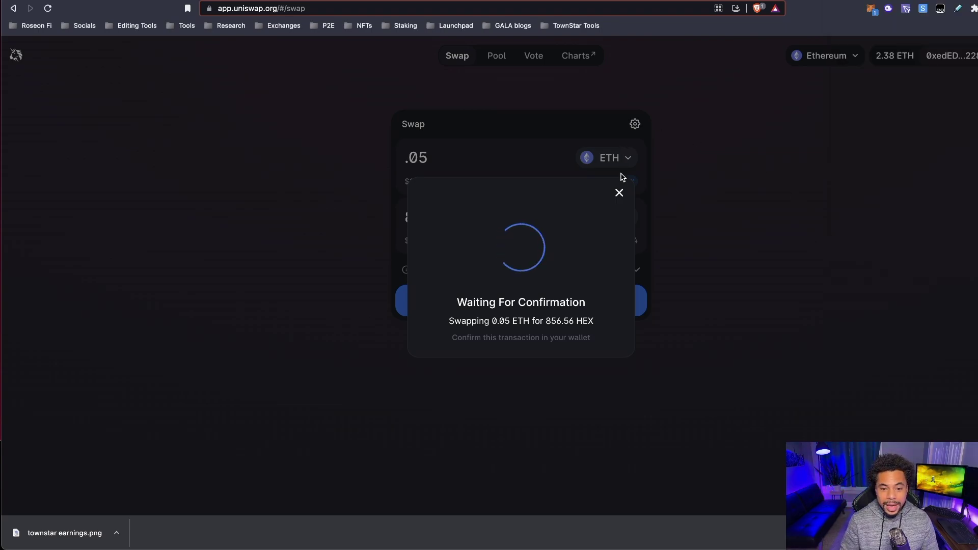
click(621, 194)
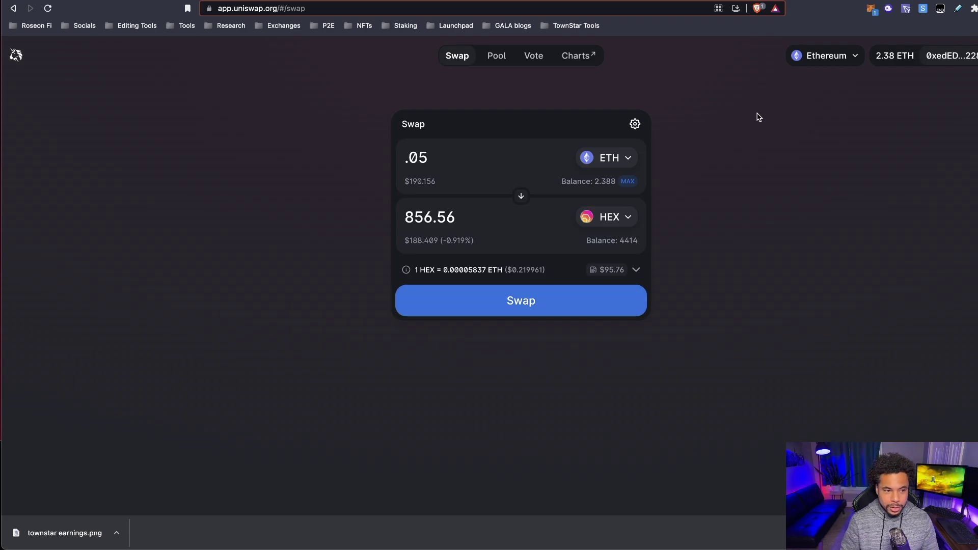
click(137, 1)
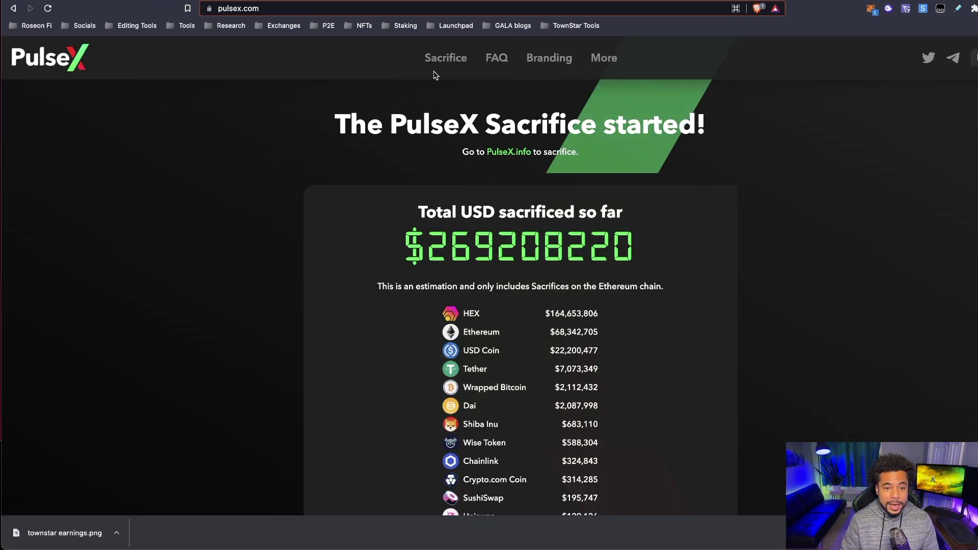
Go to the PulseX.info sacrifice site and connect the MetaMask wallet.
click(446, 58)
scroll(316, 249, down, 3)
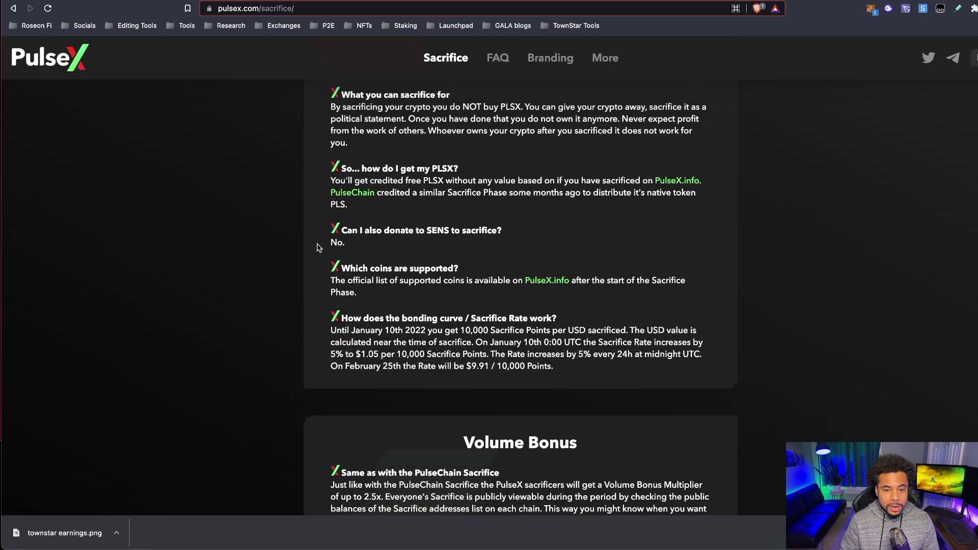
scroll(319, 244, up, 1)
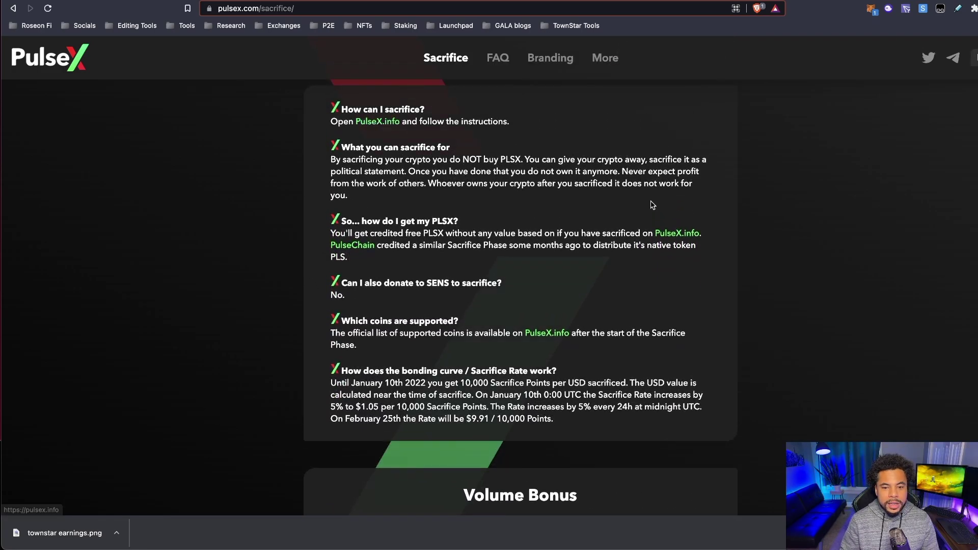
click(383, 122)
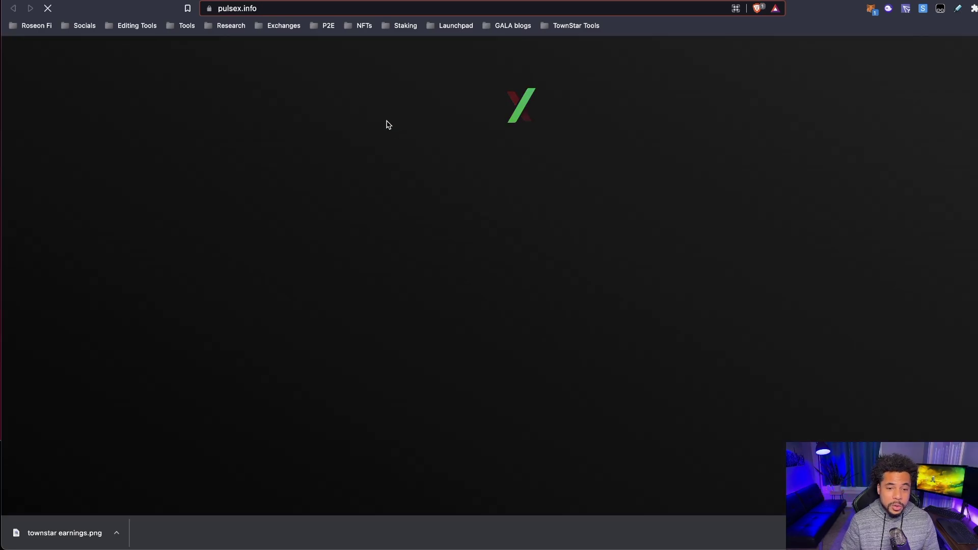
scroll(358, 223, down, 2)
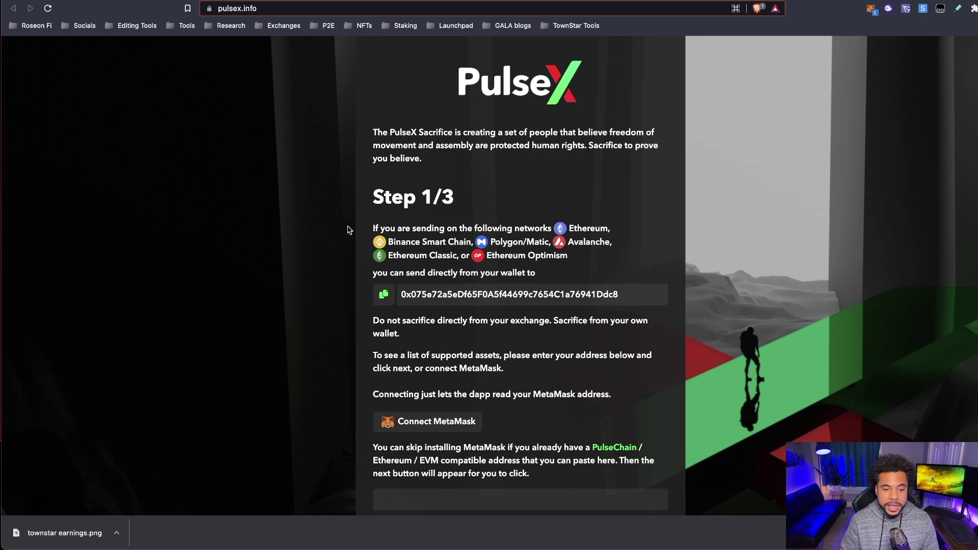
scroll(350, 227, down, 1)
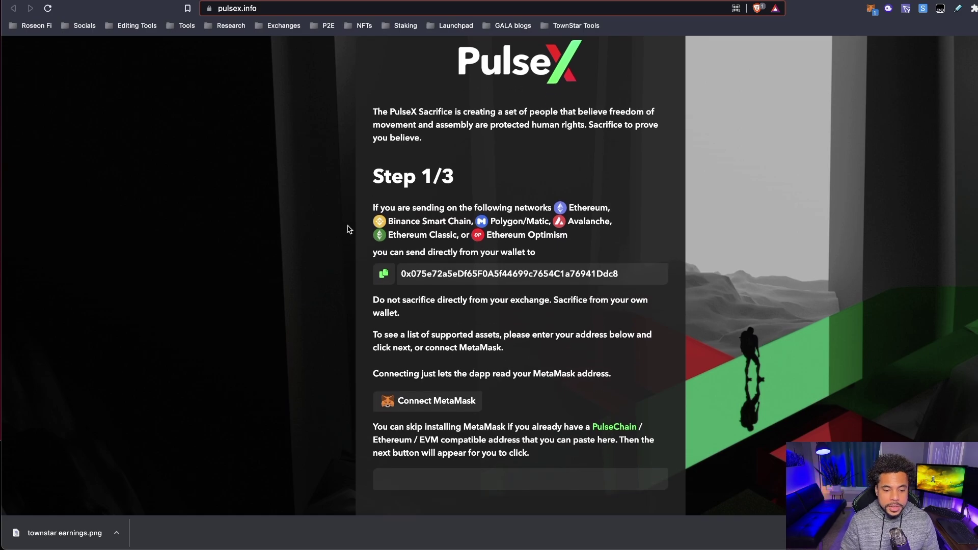
click(437, 405)
Choose Ethereum as the sacrifice network, copy the Step 3/3 address, and open MetaMask.
scroll(580, 438, down, 3)
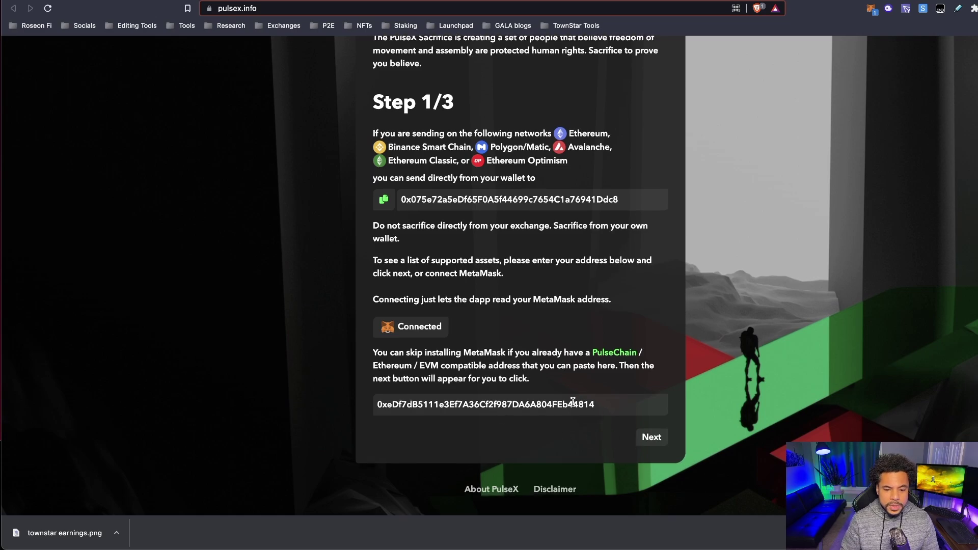
click(658, 439)
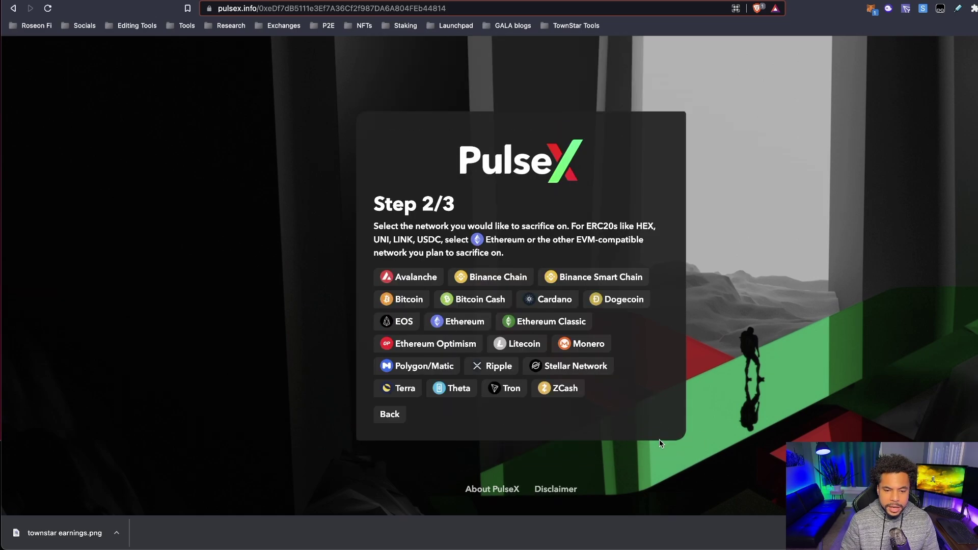
click(472, 326)
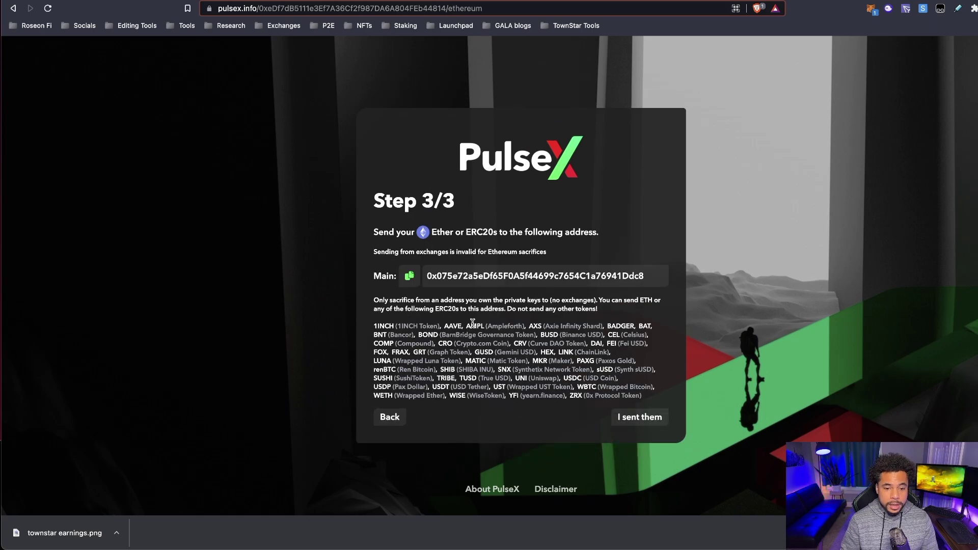
click(416, 282)
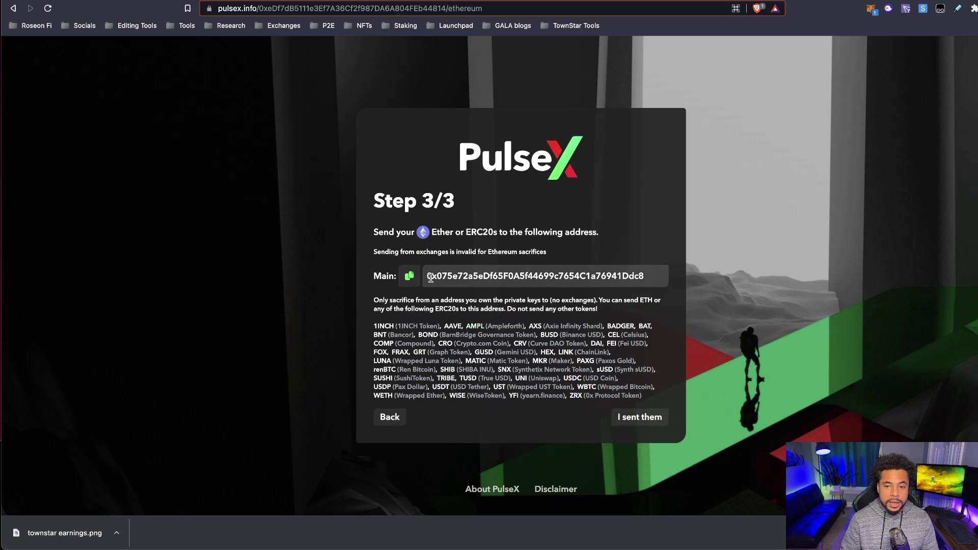
click(869, 9)
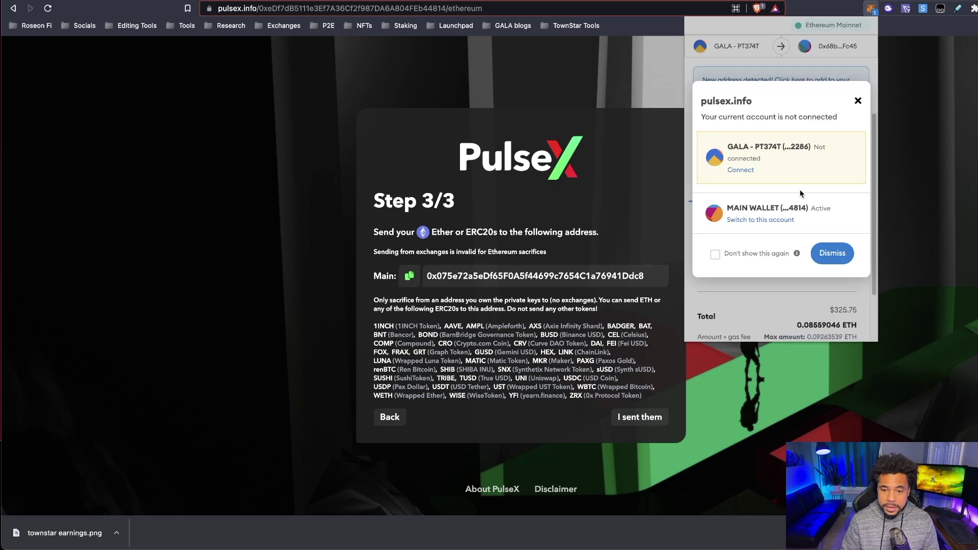
Reject the leftover pending Uniswap swap in MetaMask, review the token list, and close the wallet.
click(761, 220)
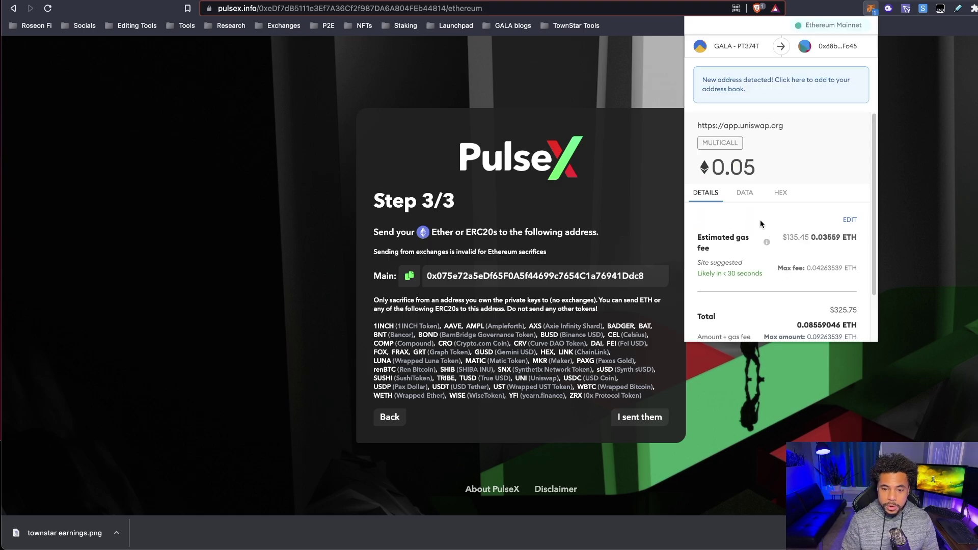
scroll(759, 230, down, 5)
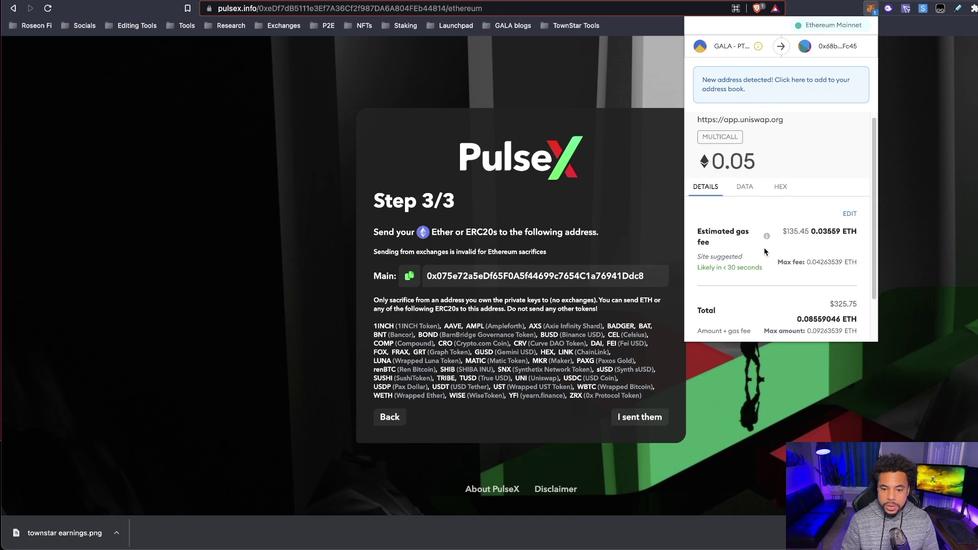
click(739, 321)
scroll(747, 318, down, 3)
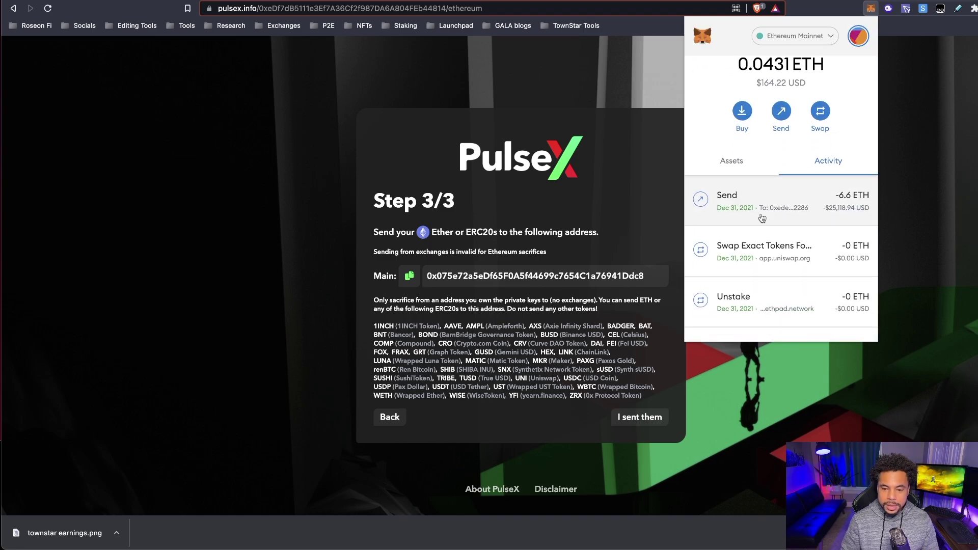
click(733, 127)
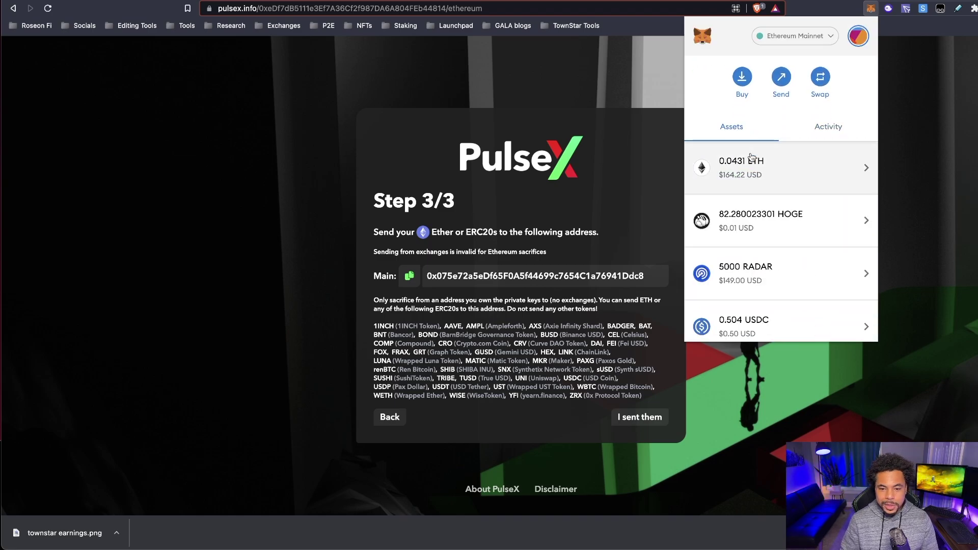
scroll(784, 197, down, 3)
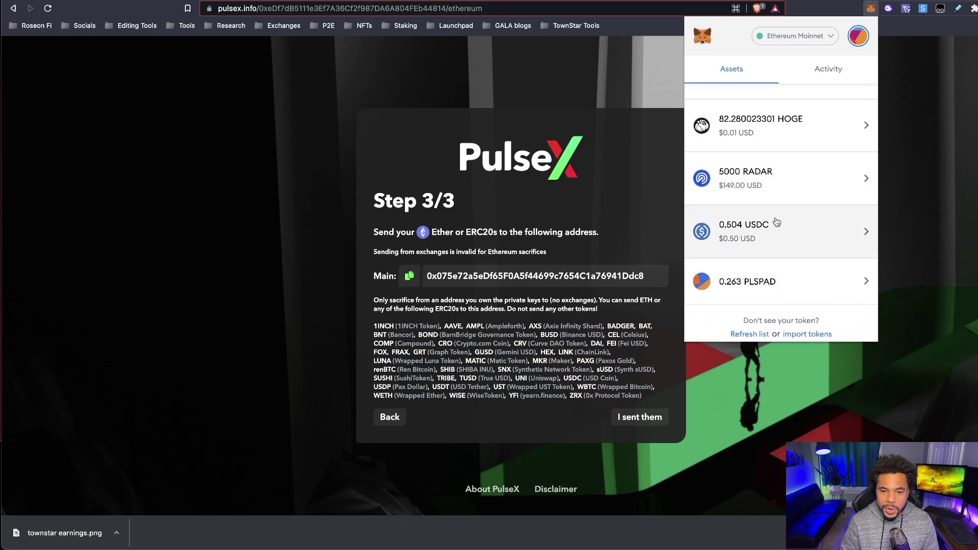
scroll(773, 198, up, 5)
scroll(773, 193, down, 4)
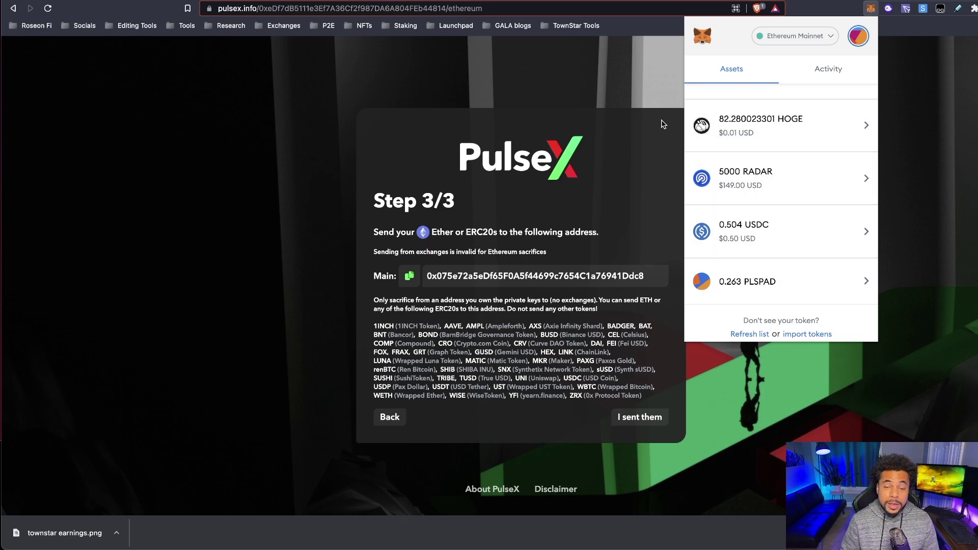
click(343, 68)
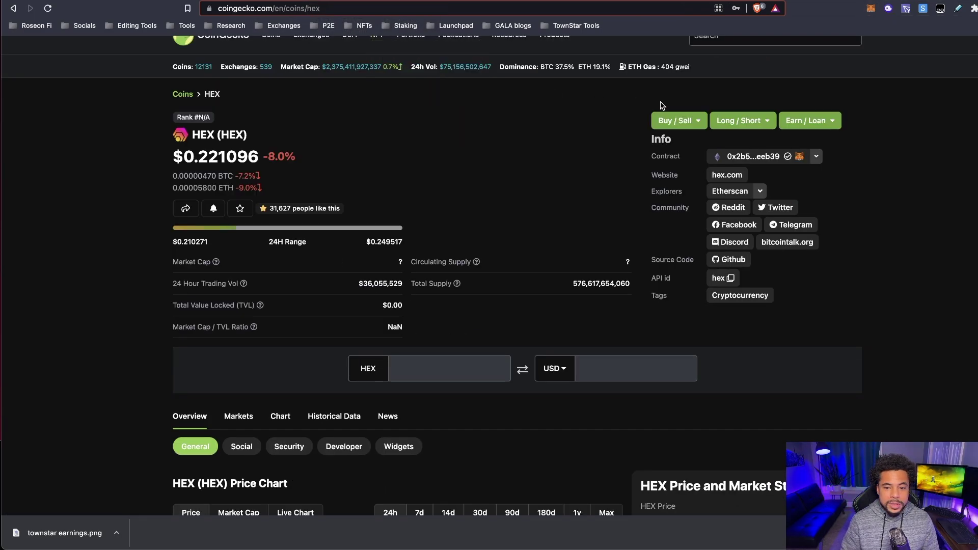
Import HEX into MetaMask as a custom token using its copied contract address.
click(789, 157)
click(871, 9)
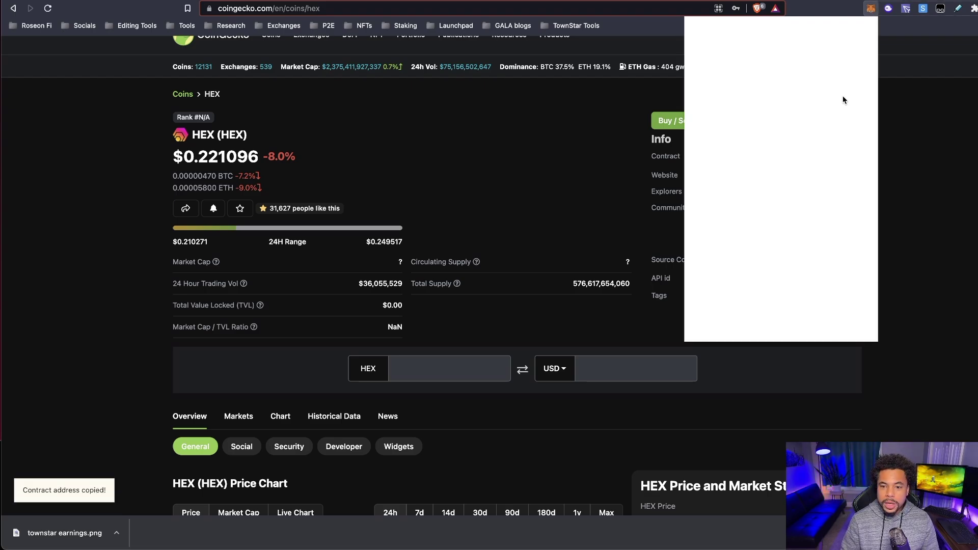
scroll(797, 163, down, 3)
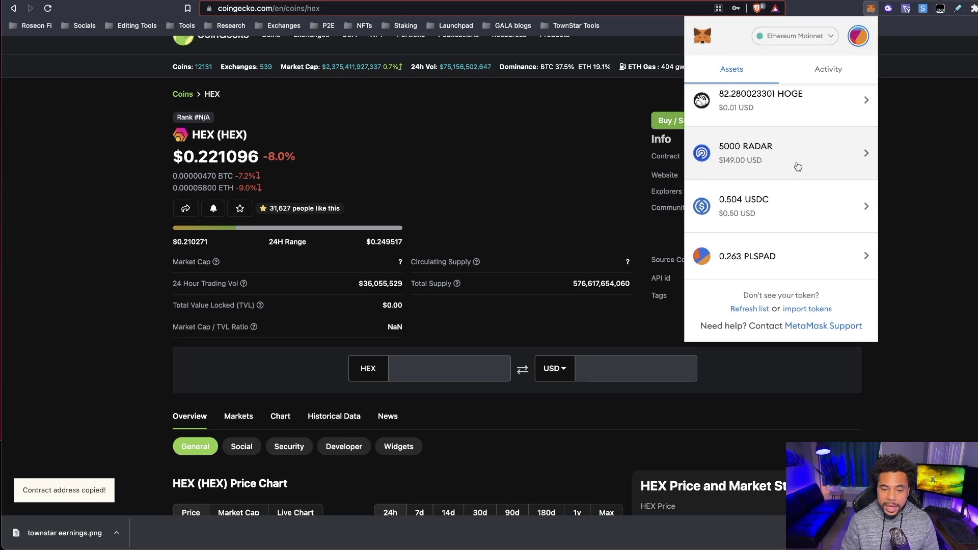
click(808, 309)
click(782, 109)
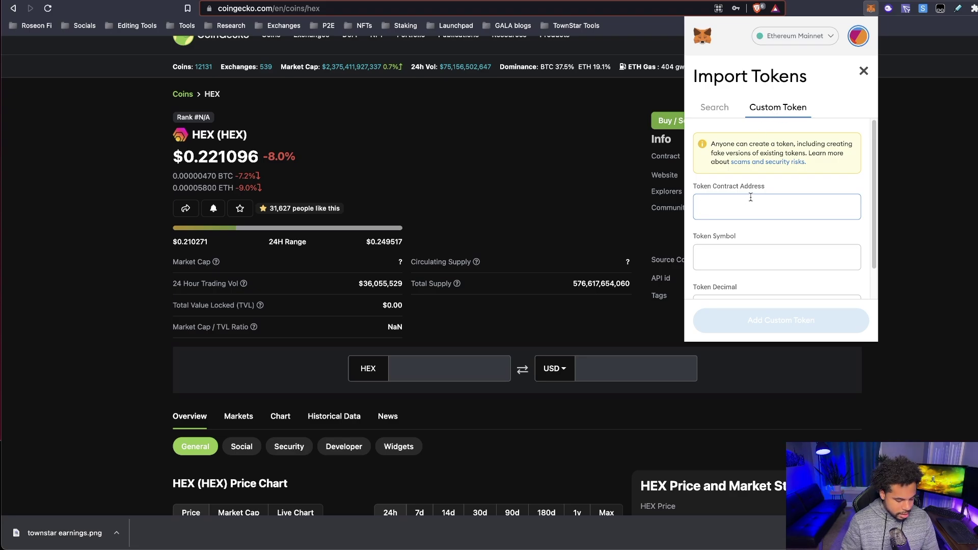
key(super+v)
click(781, 321)
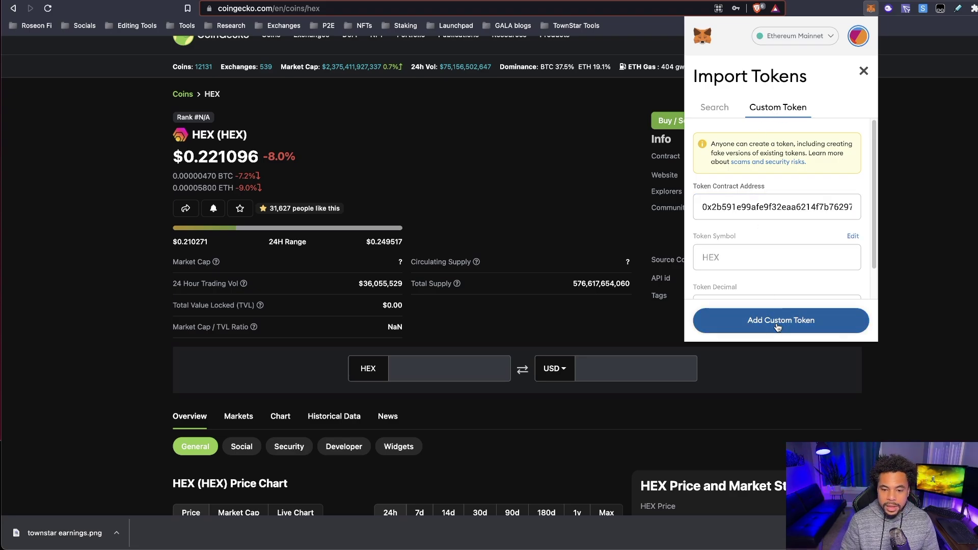
click(827, 319)
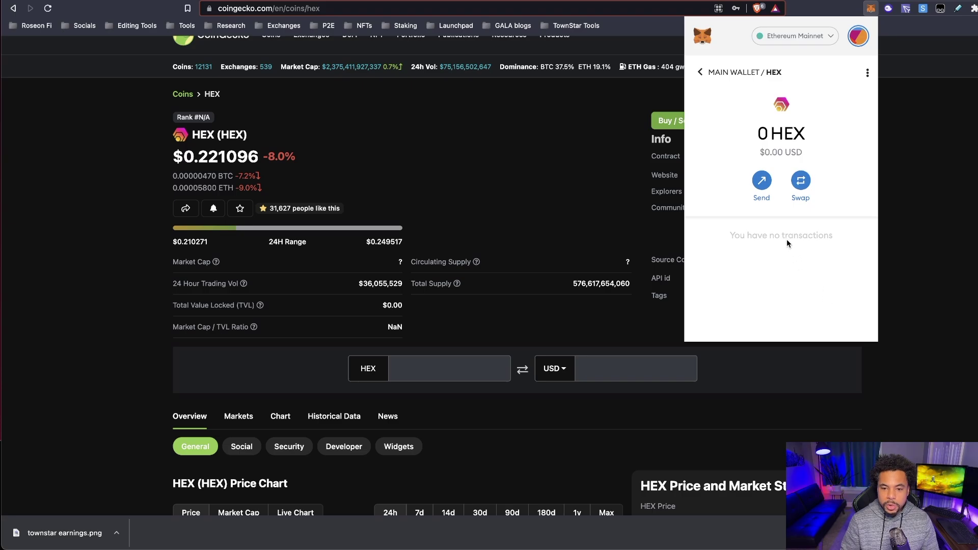
click(700, 71)
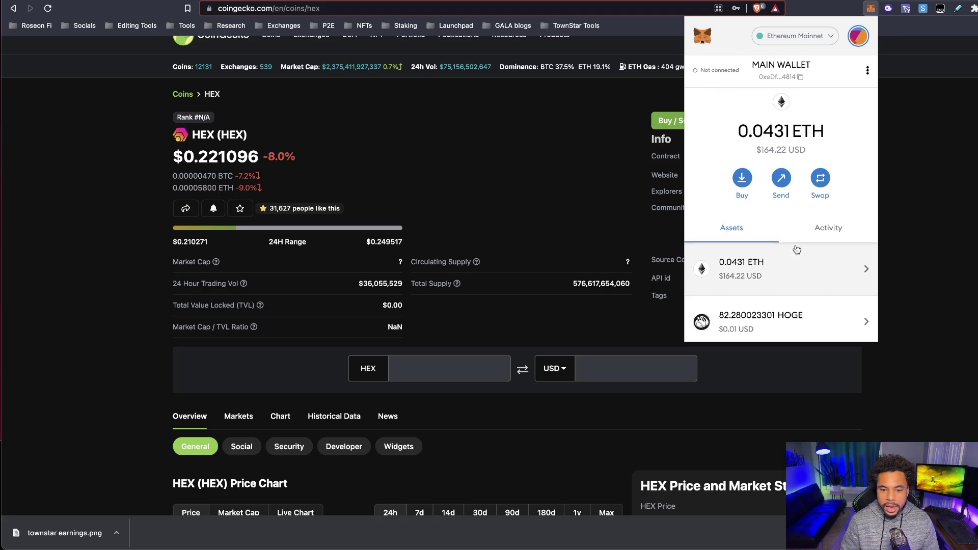
scroll(795, 247, down, 5)
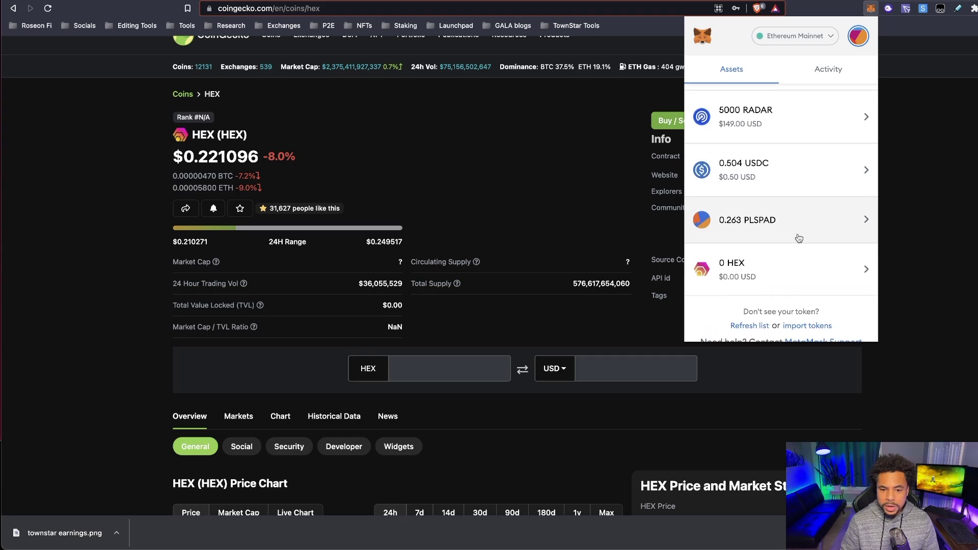
scroll(803, 229, up, 5)
Switch MetaMask to the GALA account holding 4414.376 HEX and return to the PulseX sacrifice page.
click(859, 37)
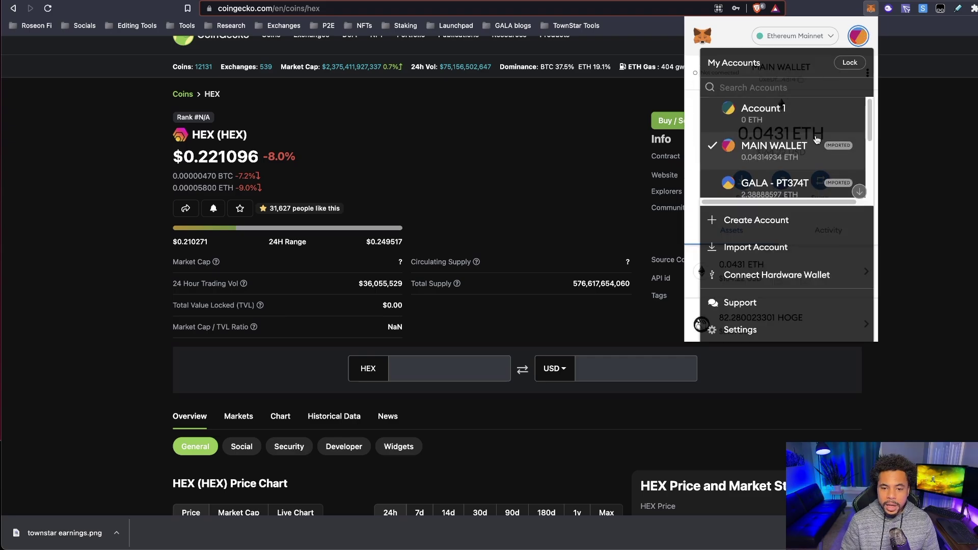
scroll(780, 138, down, 2)
click(780, 133)
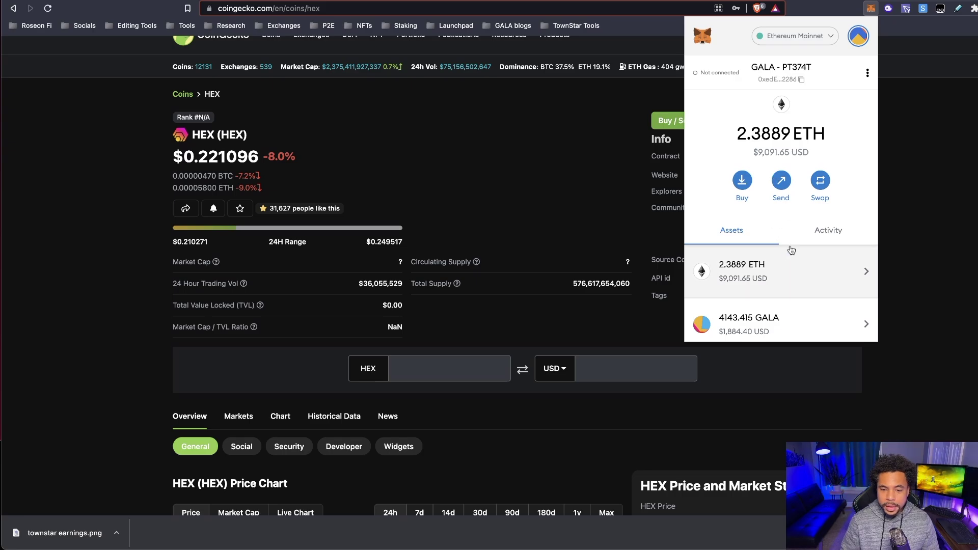
scroll(792, 230, down, 5)
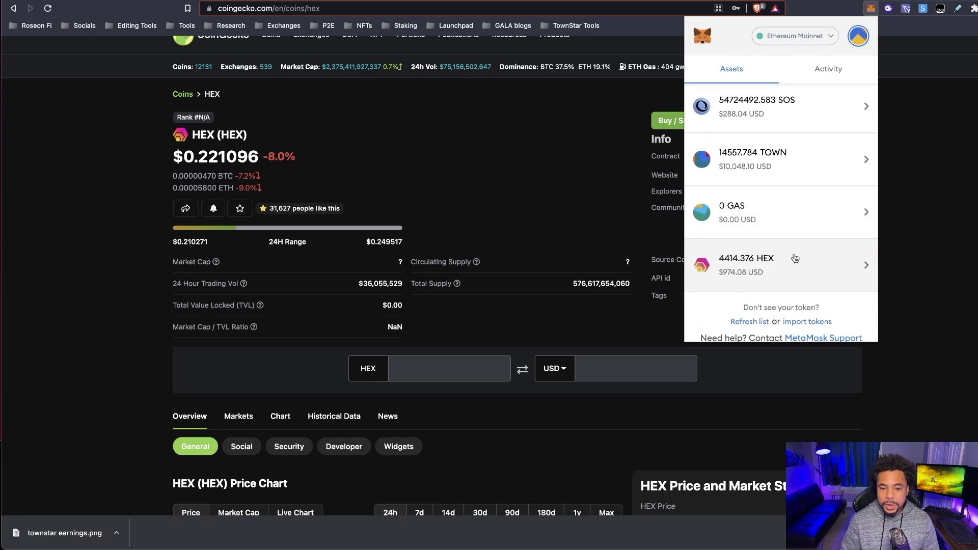
scroll(792, 258, down, 1)
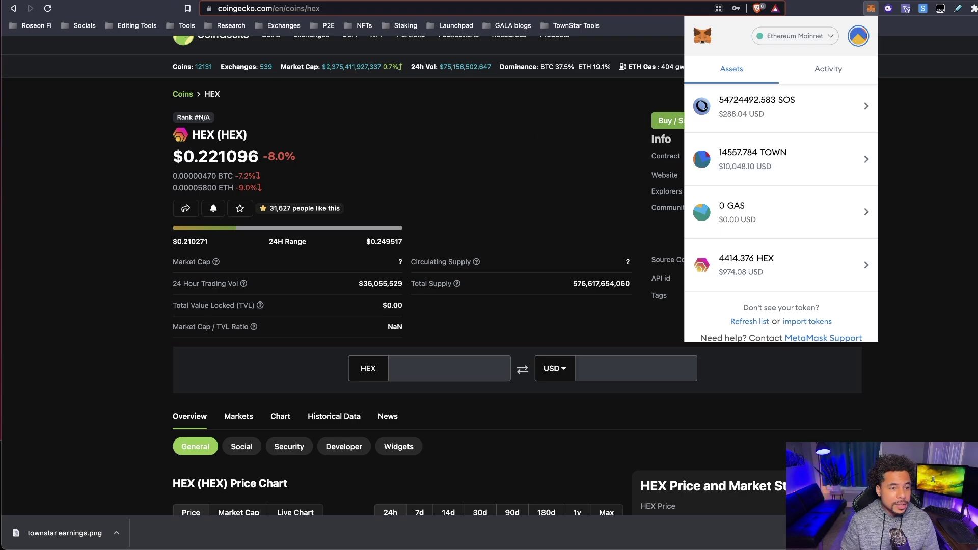
key(ctrl+Tab)
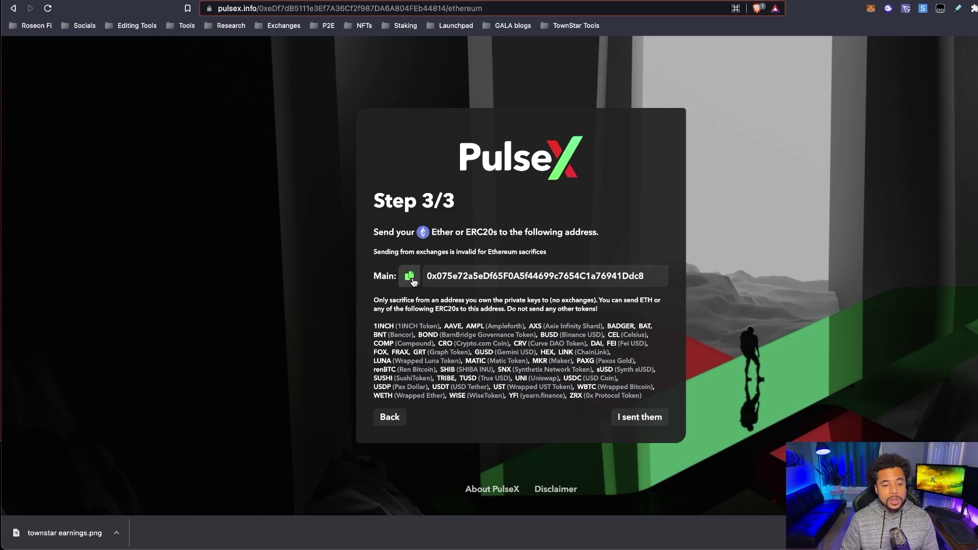
Connect the GALA account to pulsex.info and start an ETH send to the pasted PulseX sacrifice address.
click(871, 8)
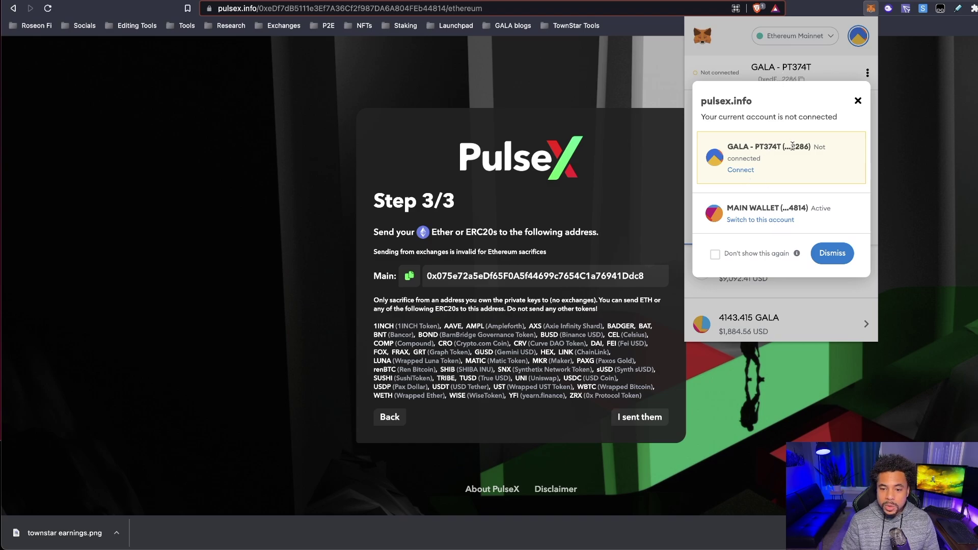
click(741, 170)
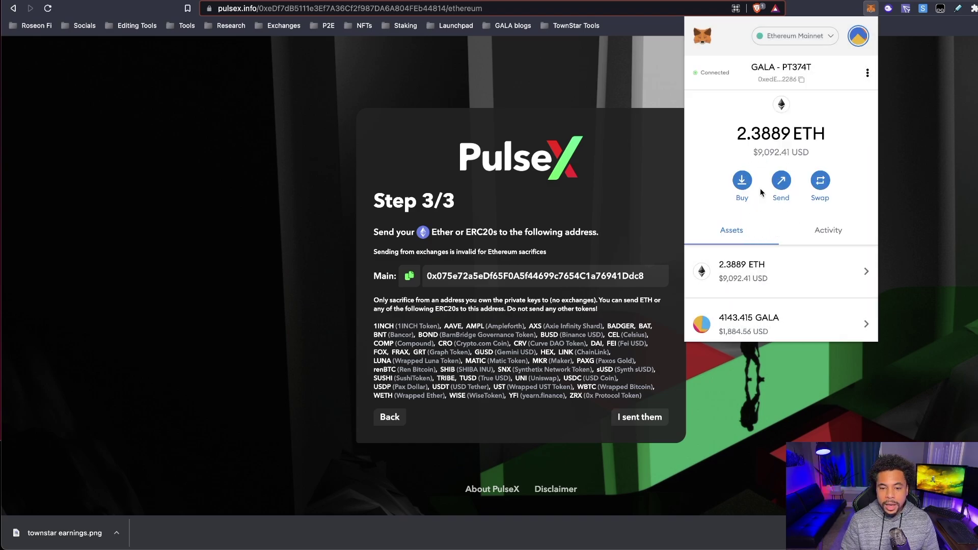
click(782, 181)
key(super+v)
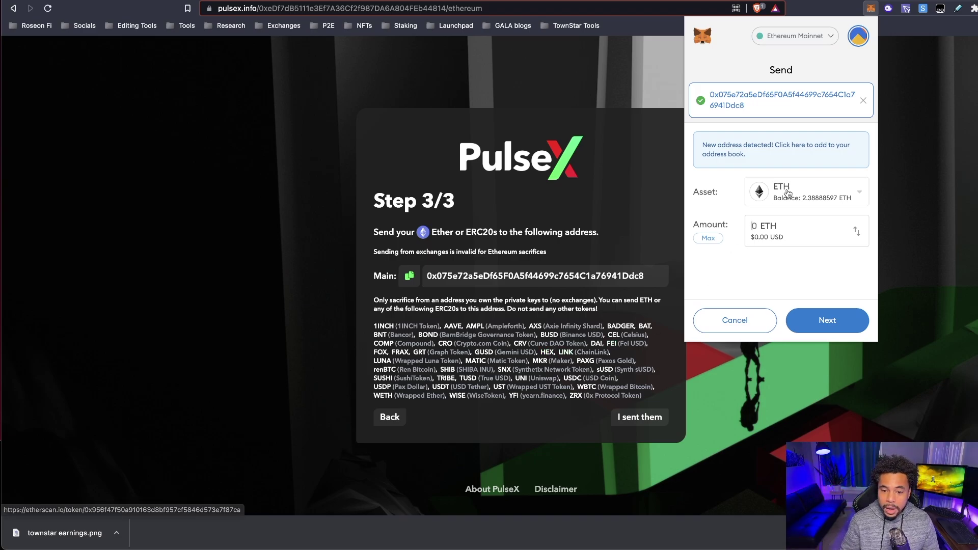
click(817, 193)
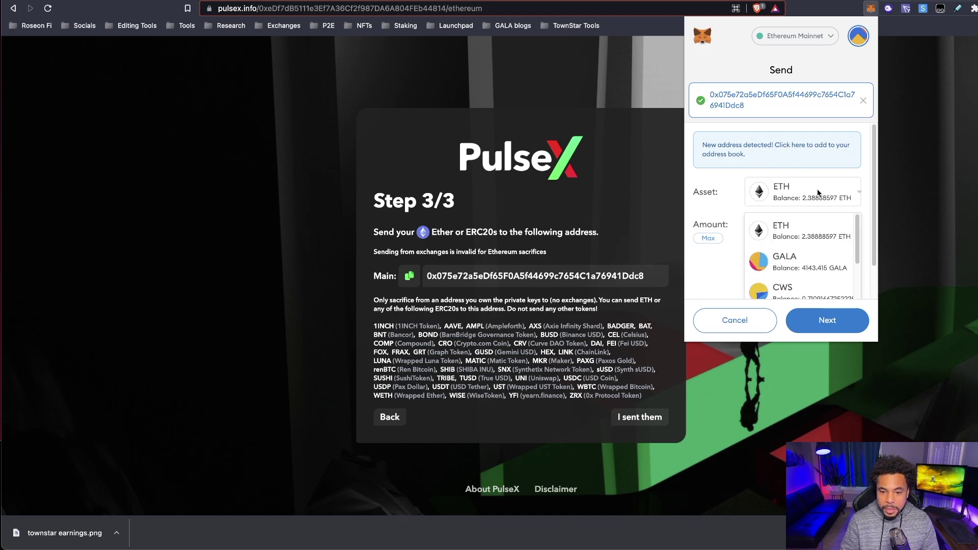
scroll(805, 241, down, 5)
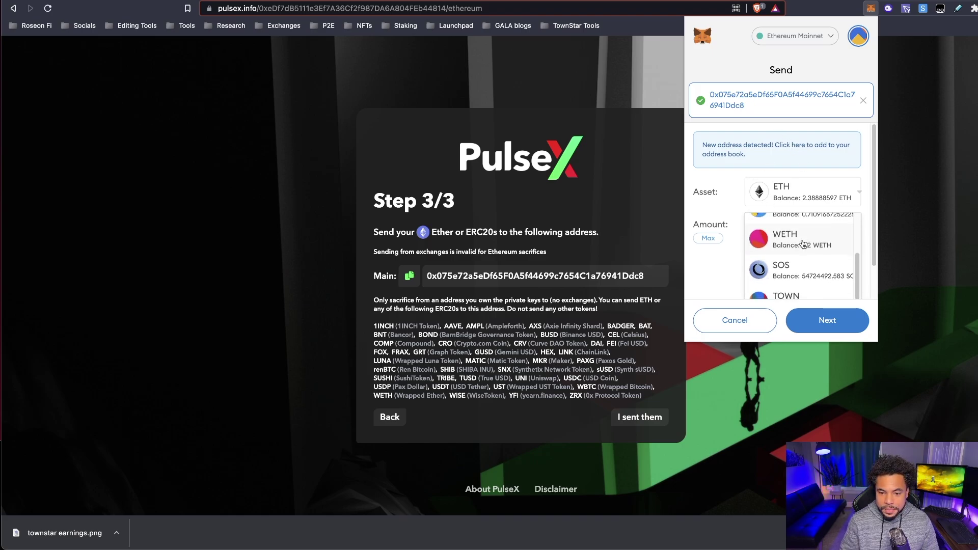
scroll(803, 243, up, 5)
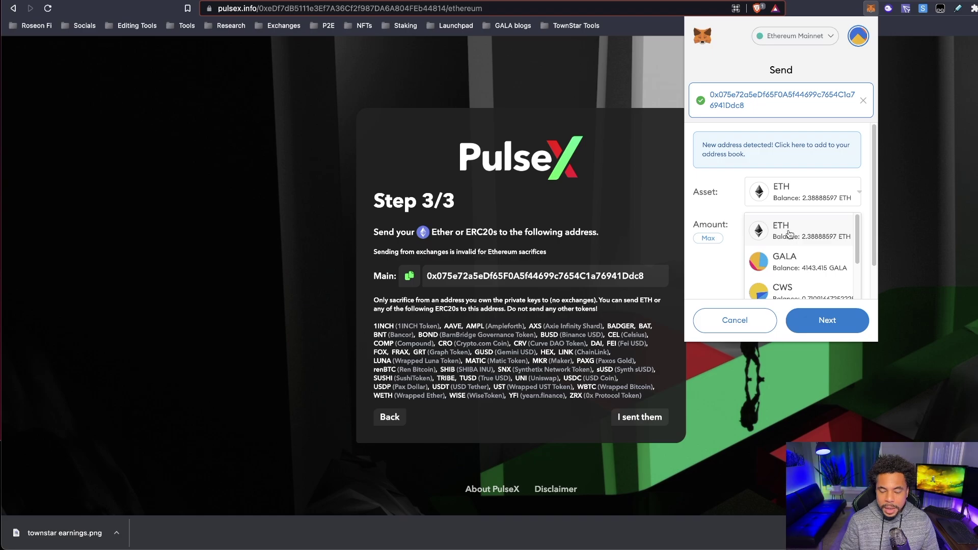
click(788, 233)
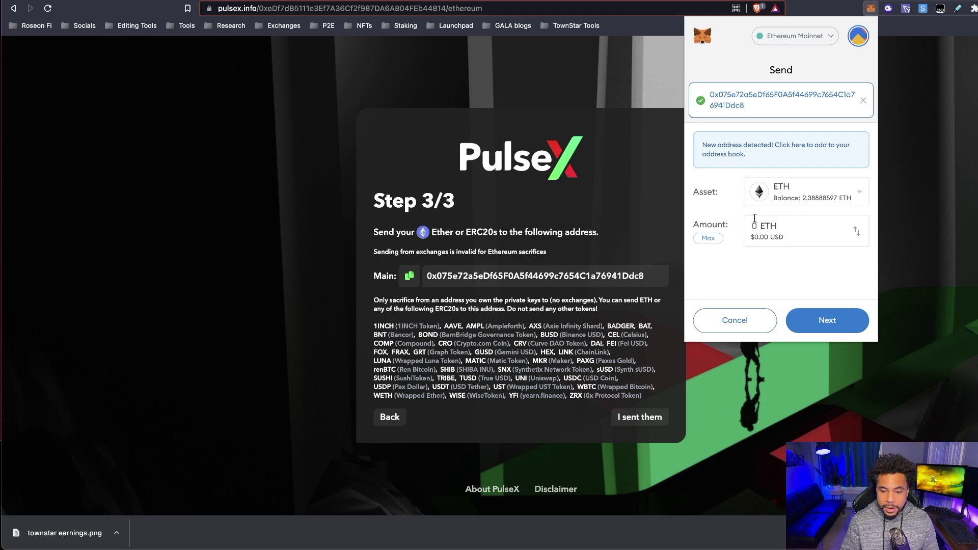
Send 0.05 ETH to the PulseX sacrifice address, confirming after the gas review, and close MetaMask.
text(3)
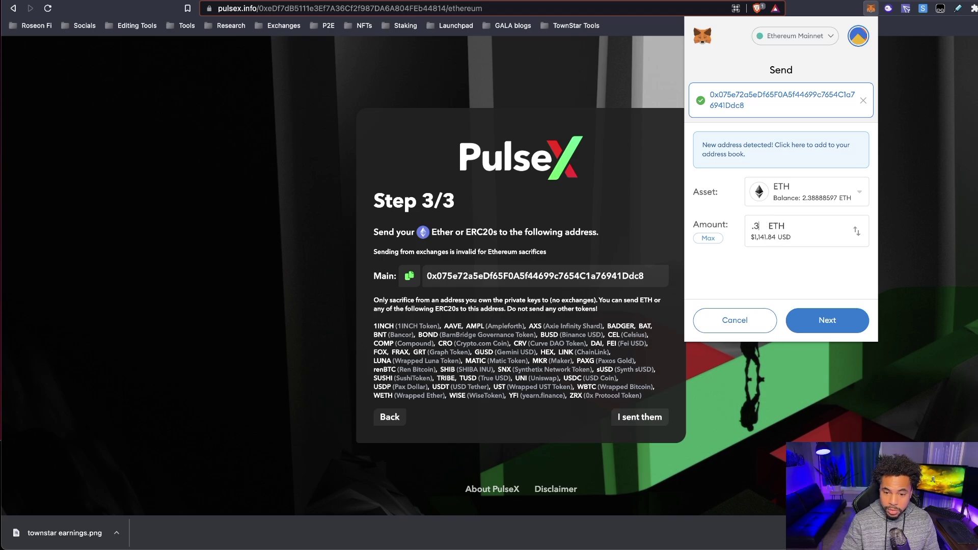
key(BackSpace)
key(BackSpace)
text(5)
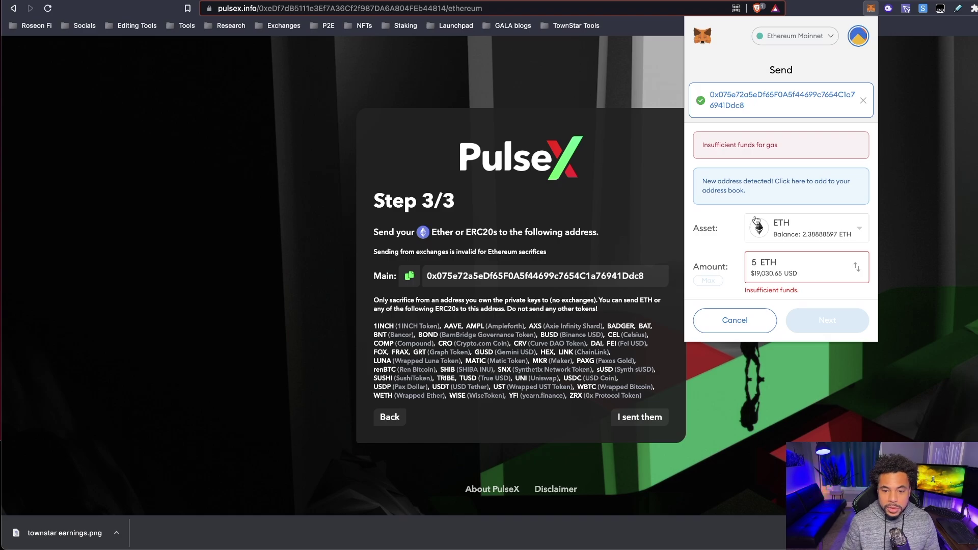
key(BackSpace)
text(0.05)
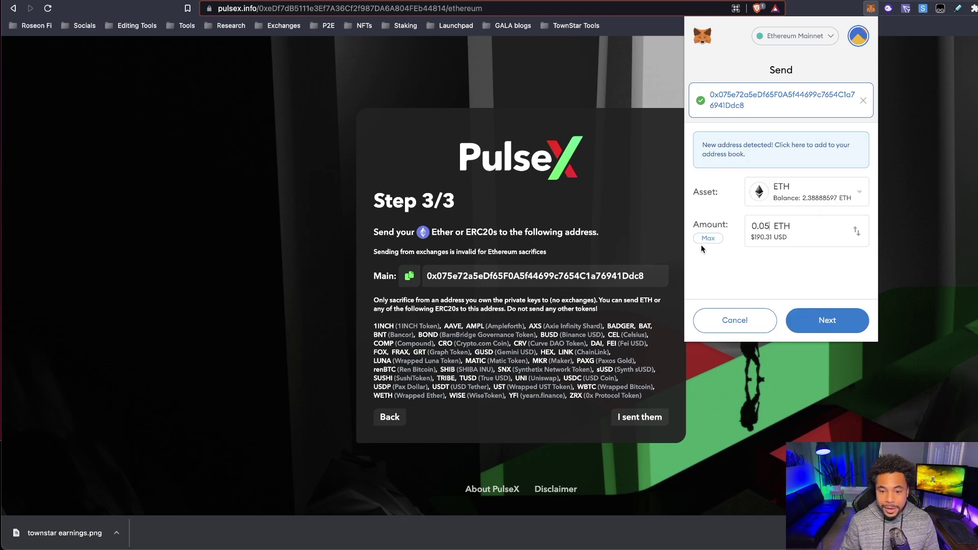
click(819, 319)
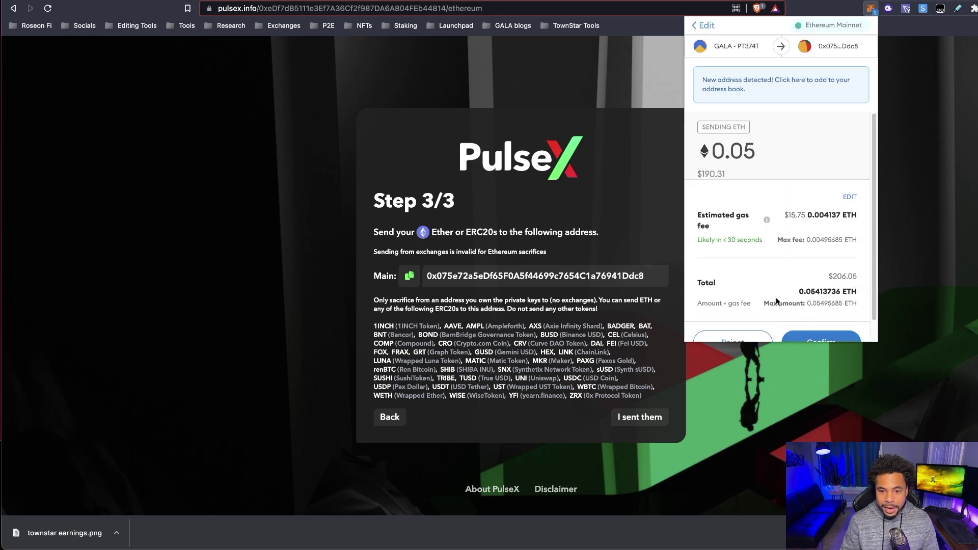
scroll(811, 286, down, 1)
scroll(811, 286, down, 1)
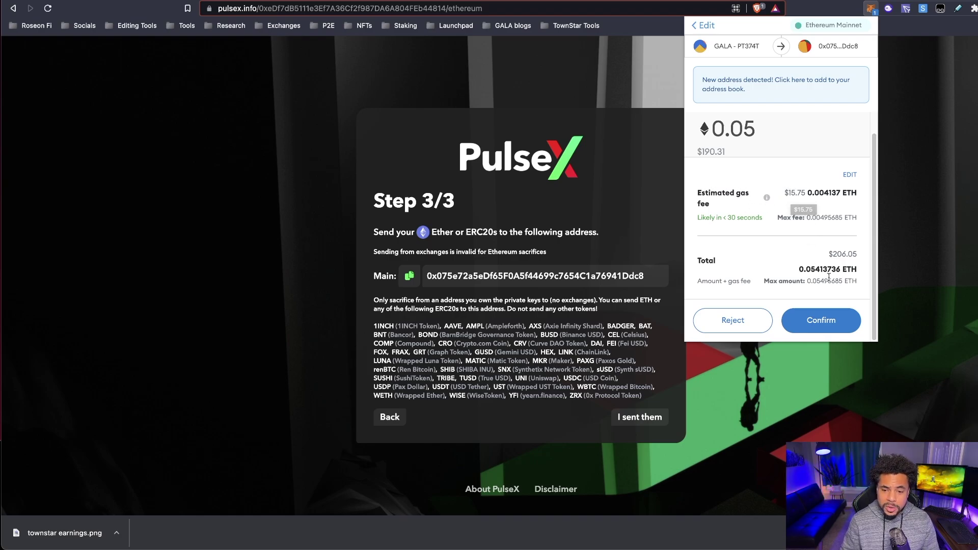
click(807, 323)
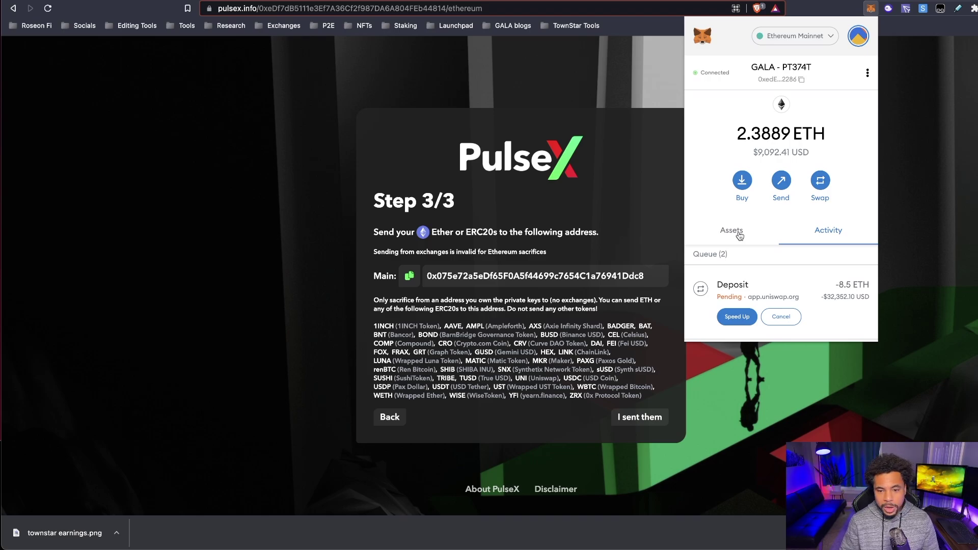
click(954, 194)
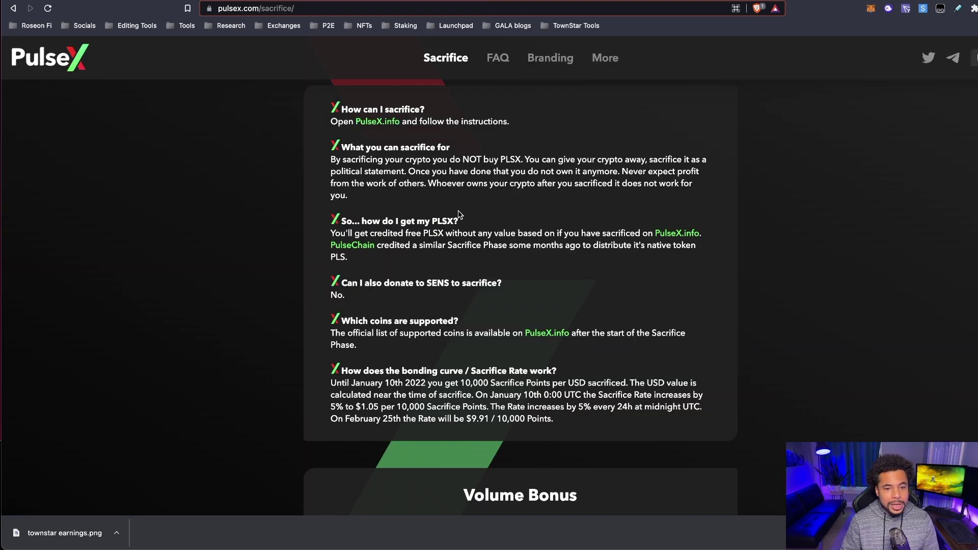
Check the $269,283,620 sacrifice total on the PulseX home page, then open About sacrificing.
scroll(461, 214, up, 3)
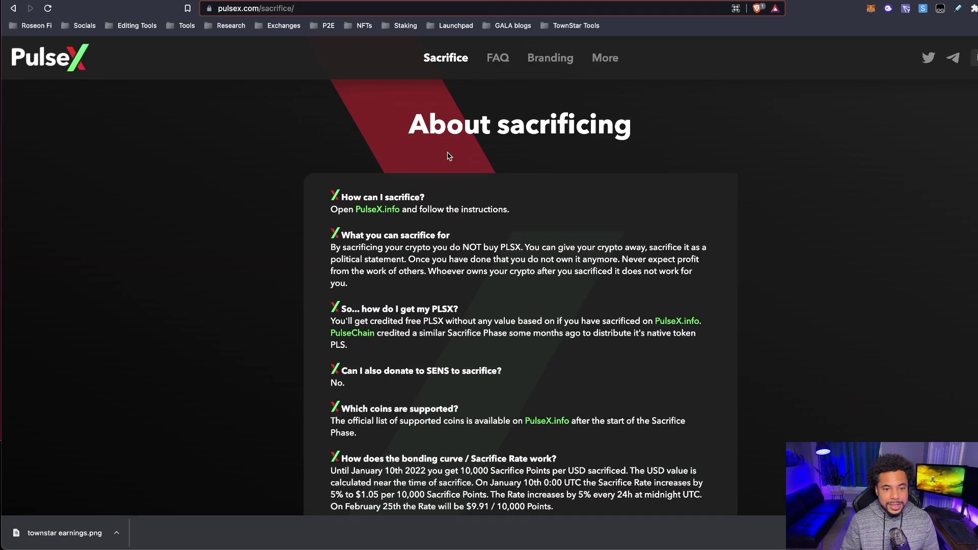
click(64, 63)
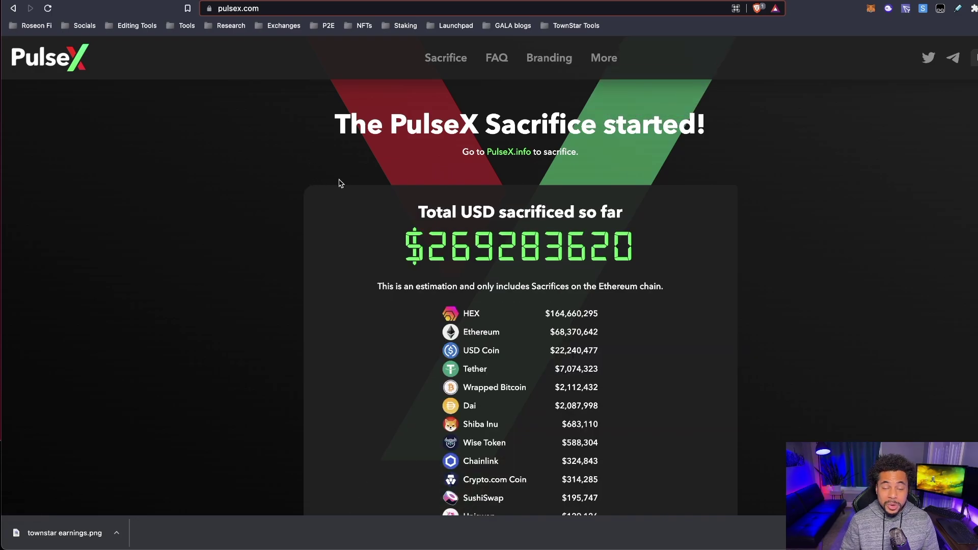
scroll(777, 280, down, 4)
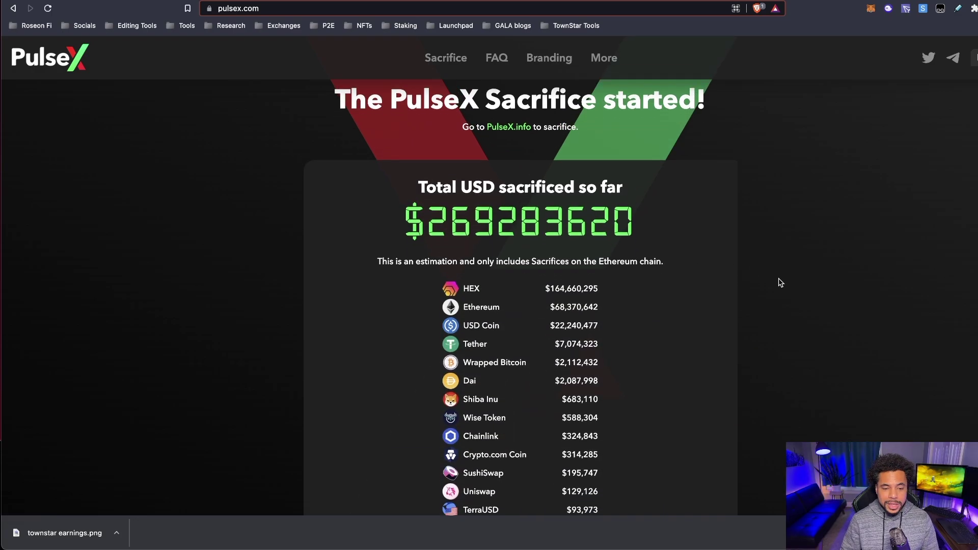
scroll(701, 240, up, 4)
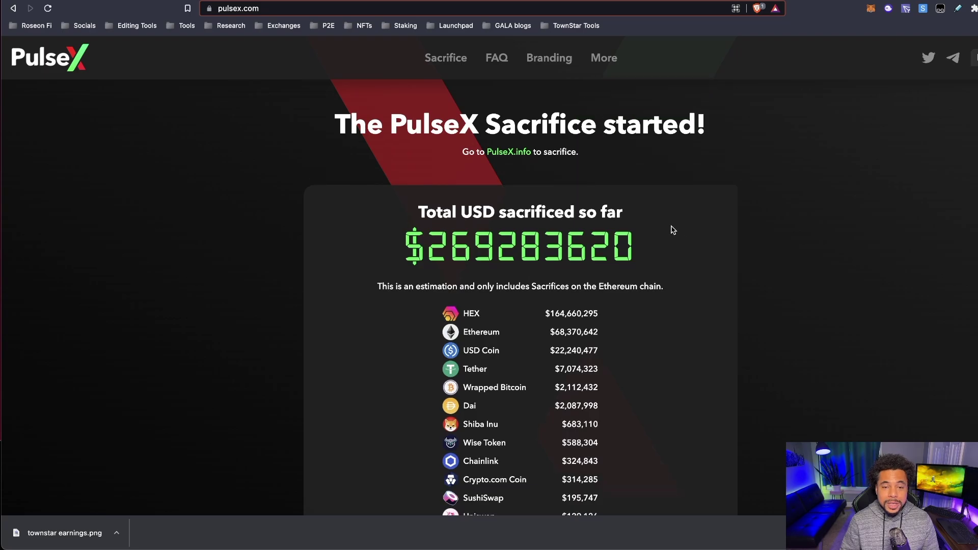
scroll(468, 149, down, 8)
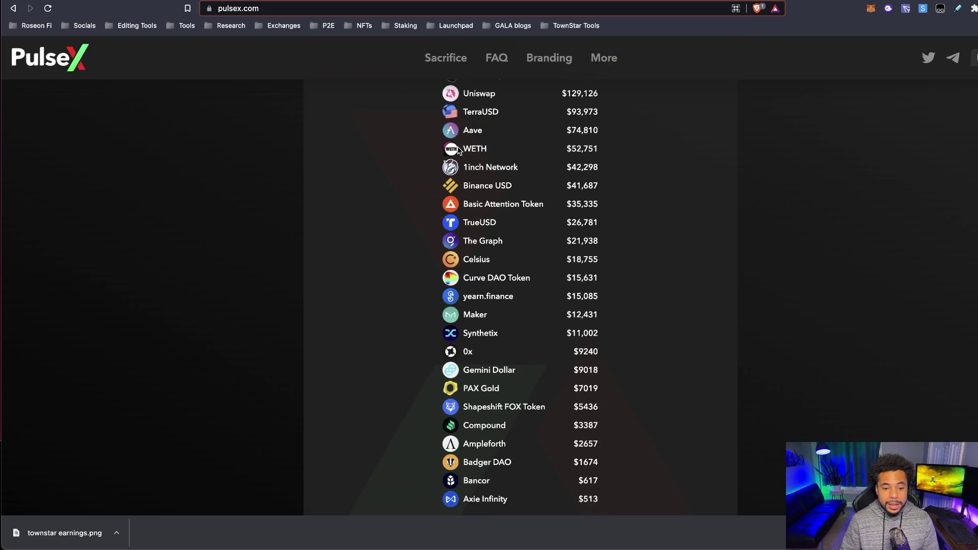
scroll(454, 112, up, 6)
scroll(454, 102, up, 3)
click(448, 58)
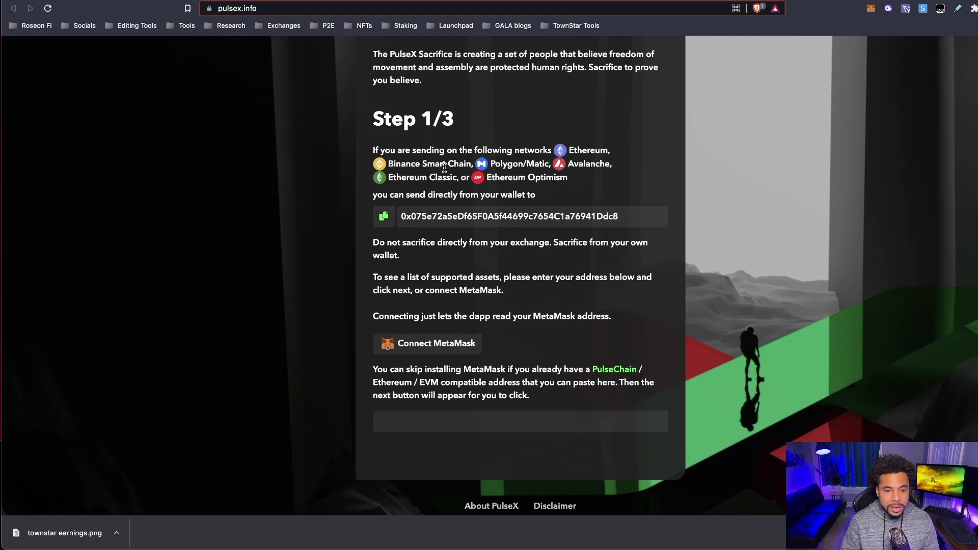
Connect MetaMask to the sacrifice site and preview the Polygon/Matic sacrifice address.
click(436, 348)
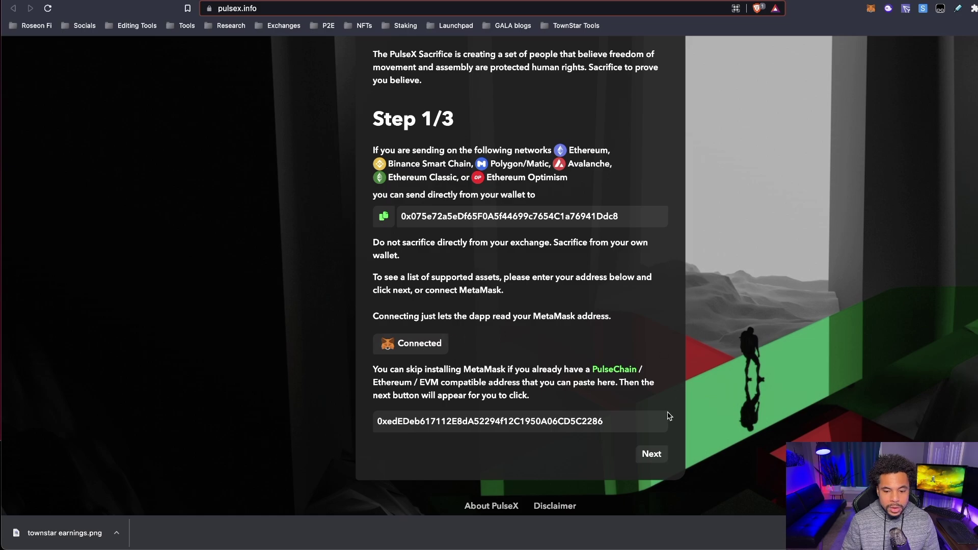
click(650, 454)
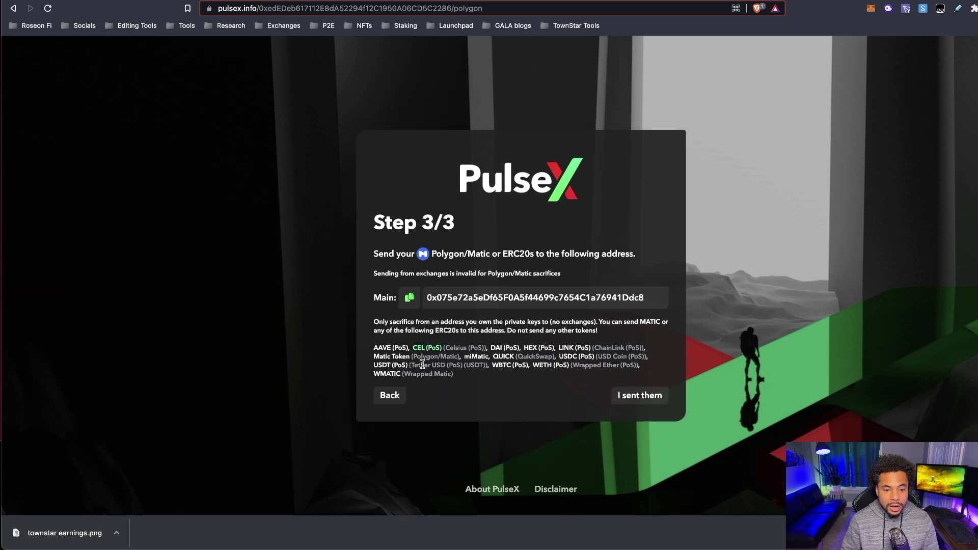
click(428, 367)
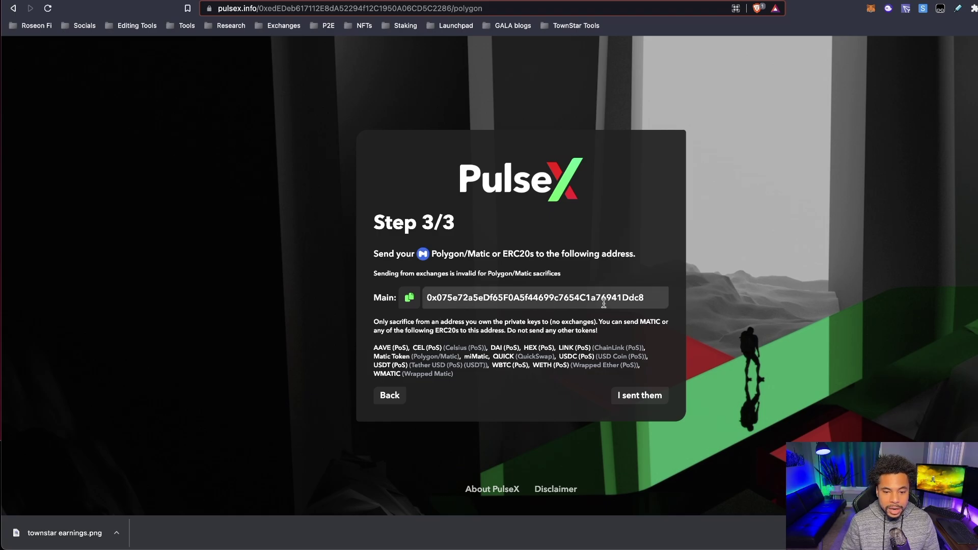
click(391, 397)
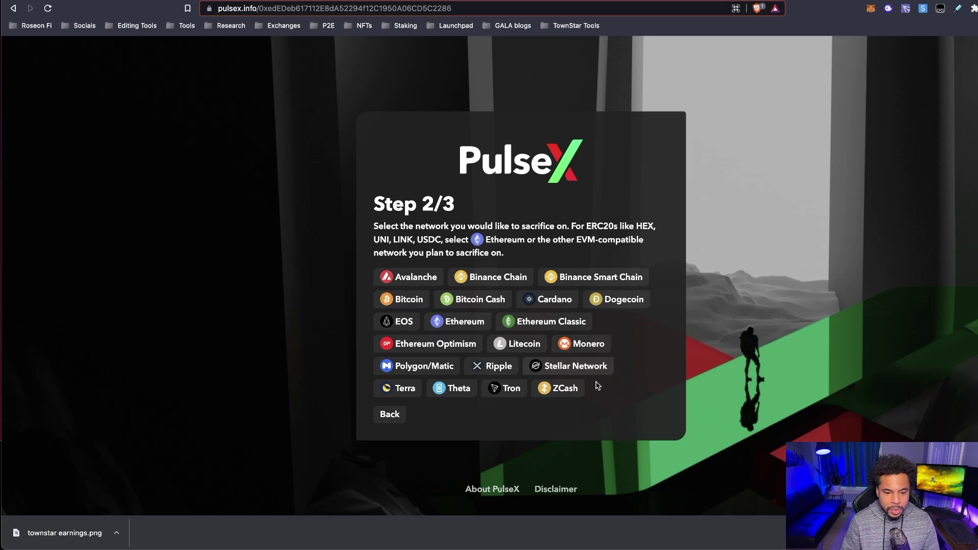
Preview the Tron sacrifice address, then return to Step 1/3.
click(509, 392)
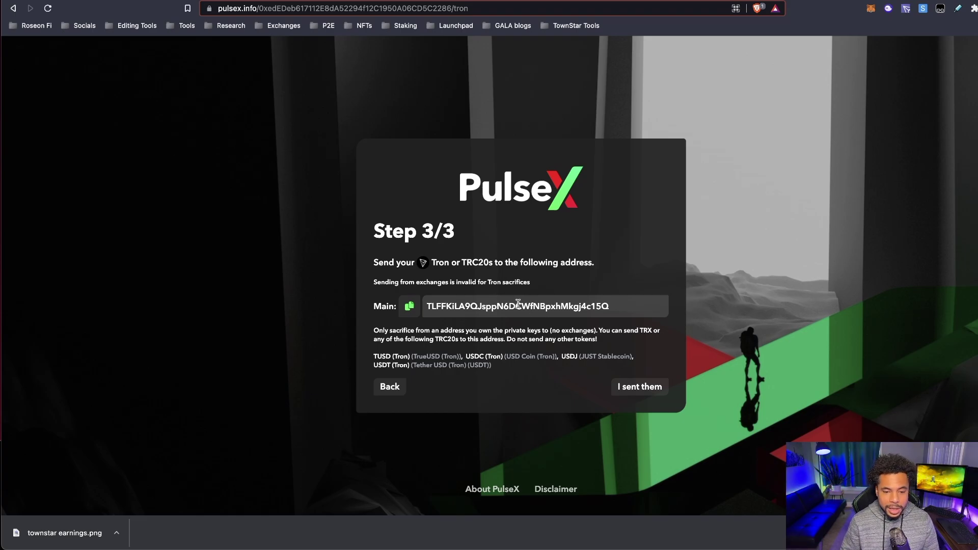
click(464, 310)
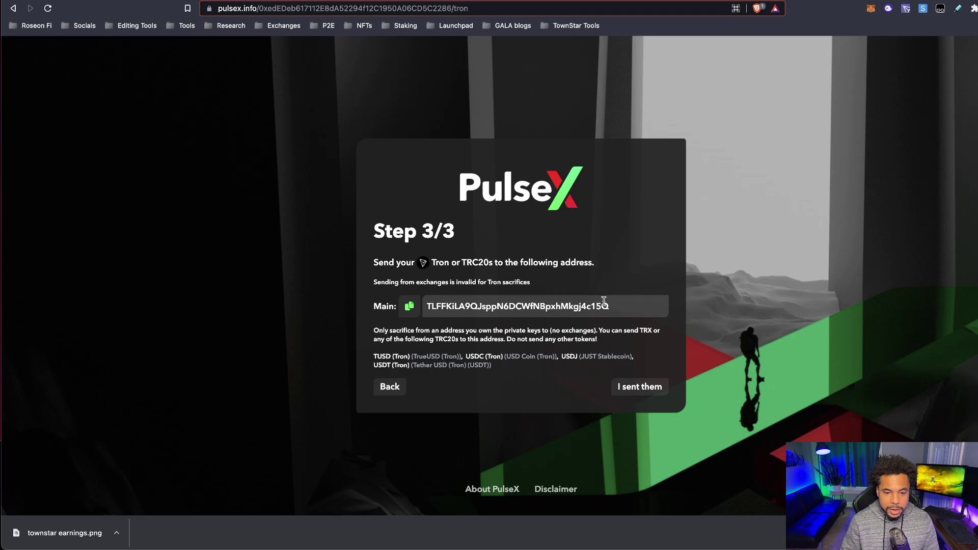
click(390, 387)
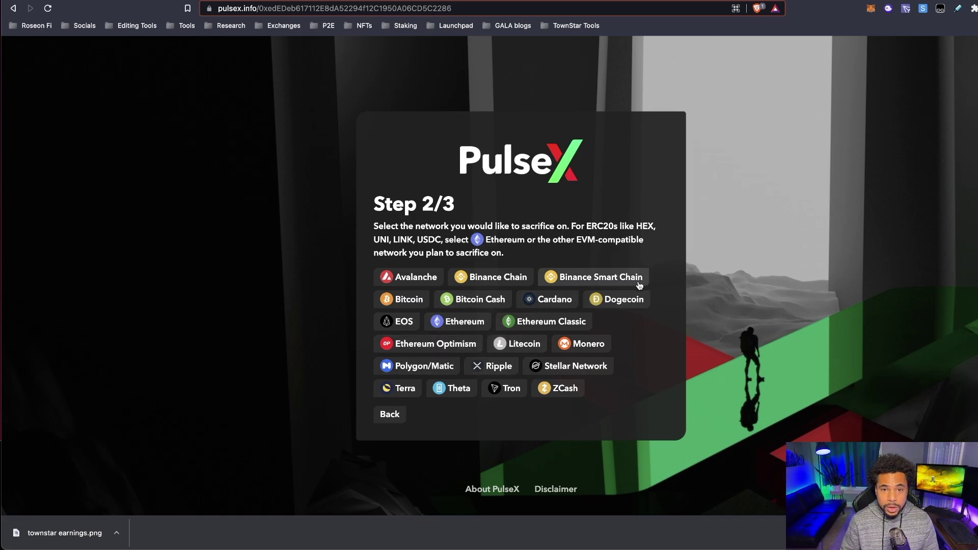
click(395, 418)
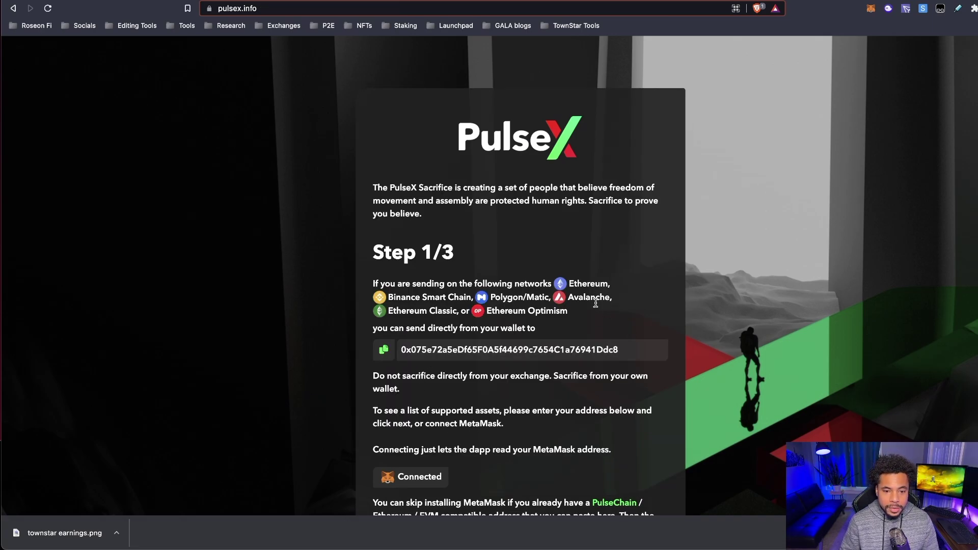